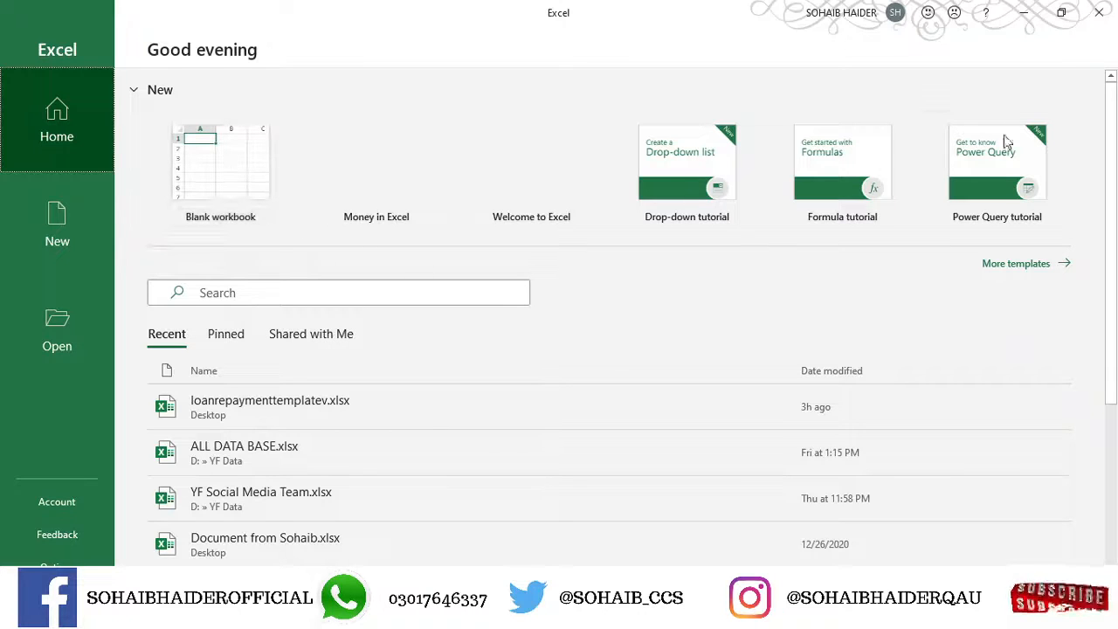
- Browse the available templates and create a new blank workbook
left_click(1002, 271)
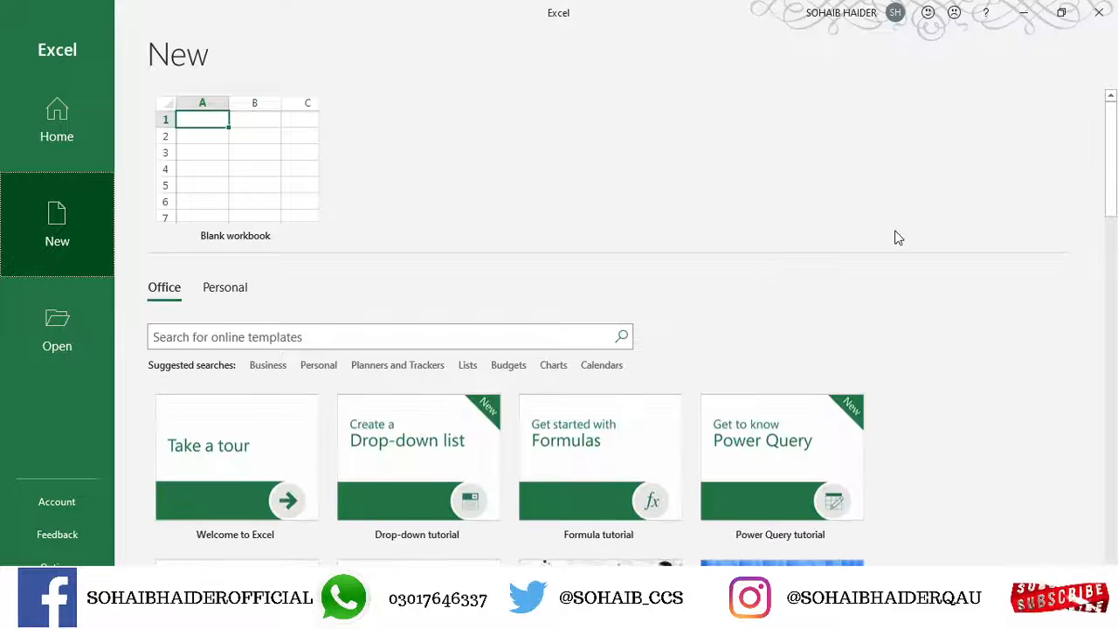
left_click_drag(1113, 103, 1116, 154)
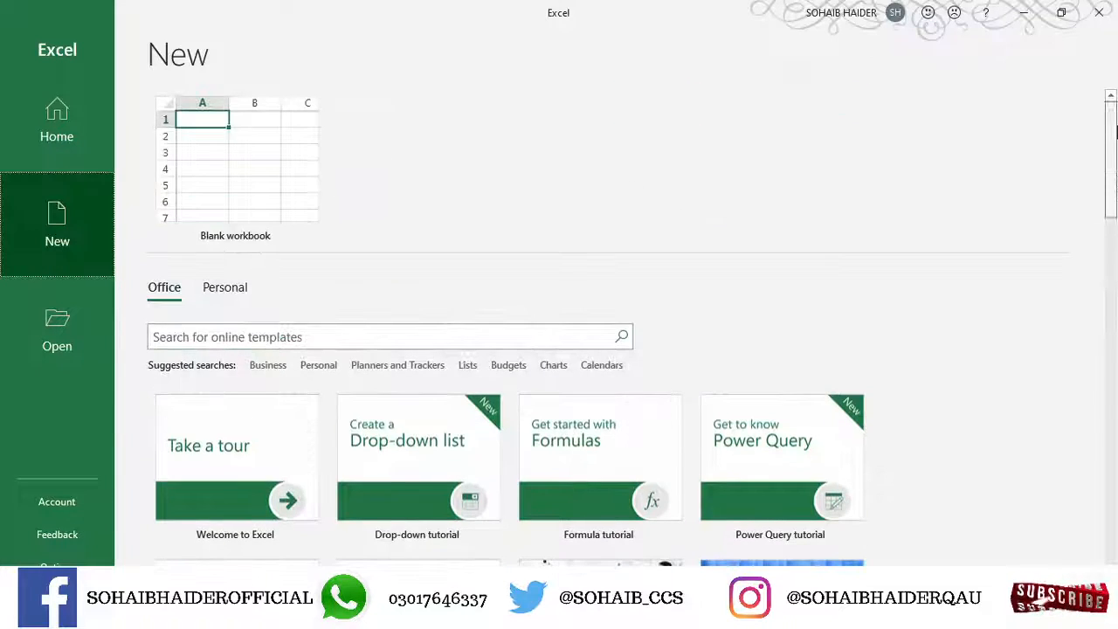
left_click(236, 185)
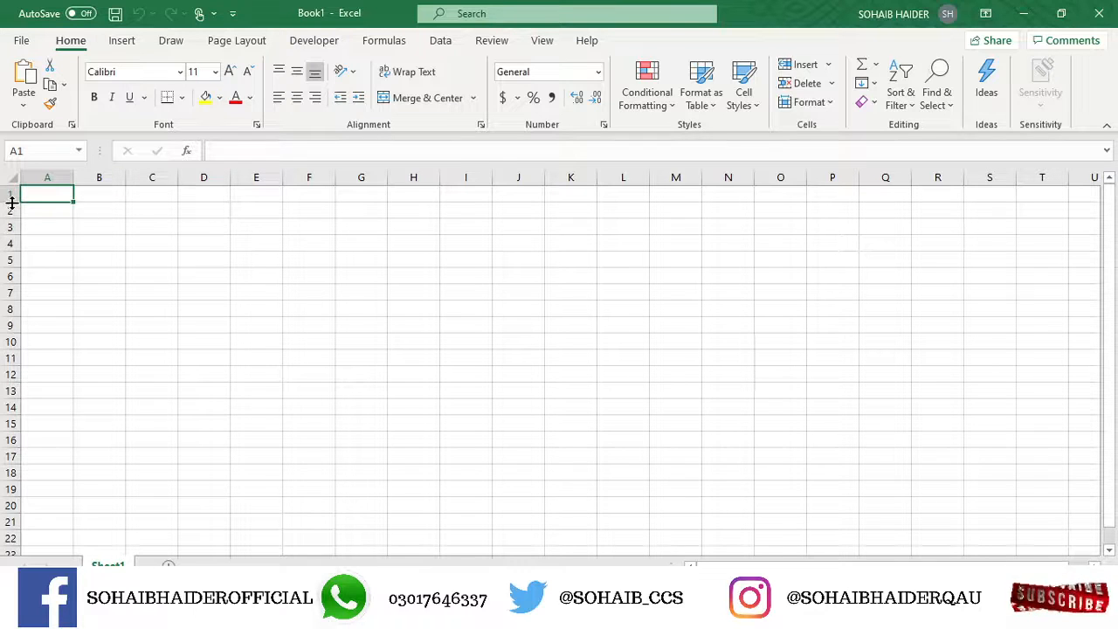
- Move the active cell across row 1 to E1 and back to A1
key("Right")
key("Right")
key("Right")
key("Right")
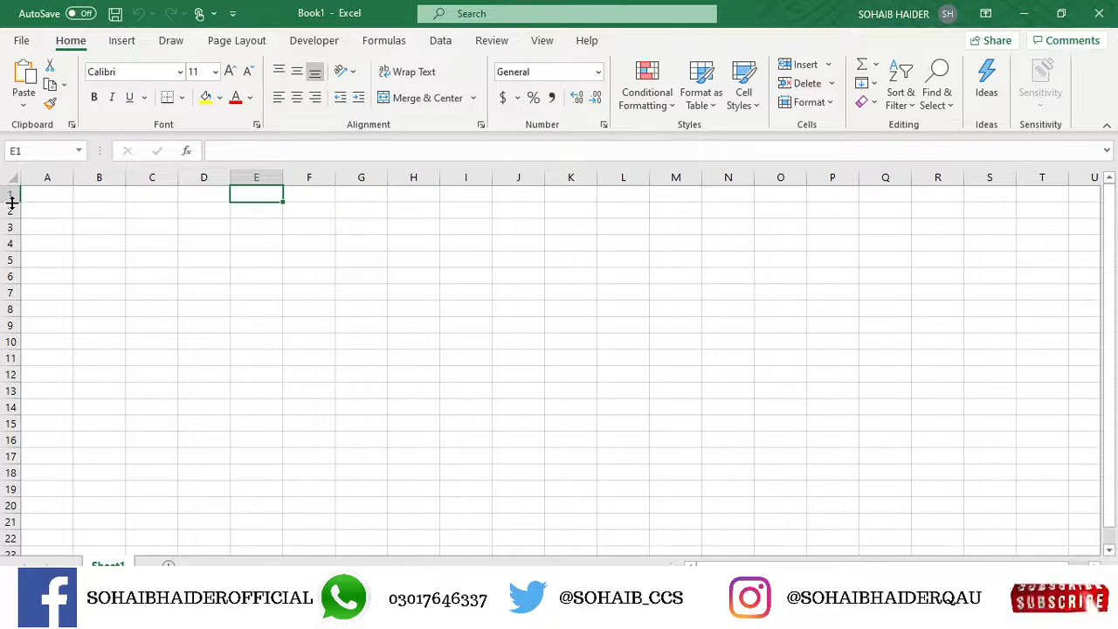
key("Left")
key("Left")
key("Left")
key("Left")
- Move the active cell down column A to A5 and back up to A1
key("Down")
key("Down")
key("Down")
key("Down")
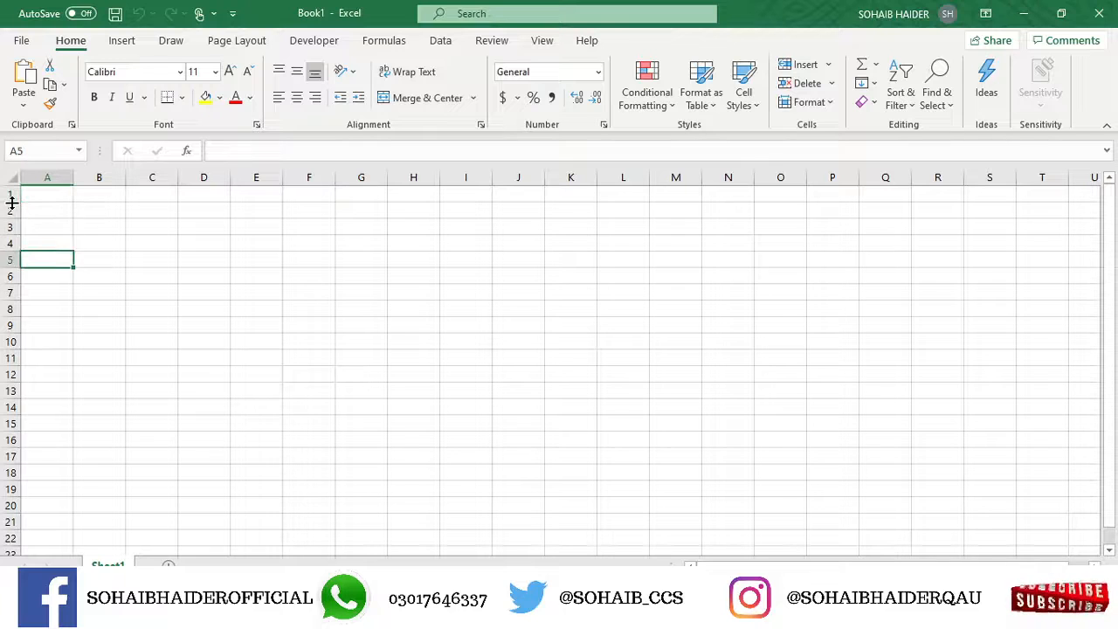
key("Up")
key("Up")
key("Up")
key("Up")
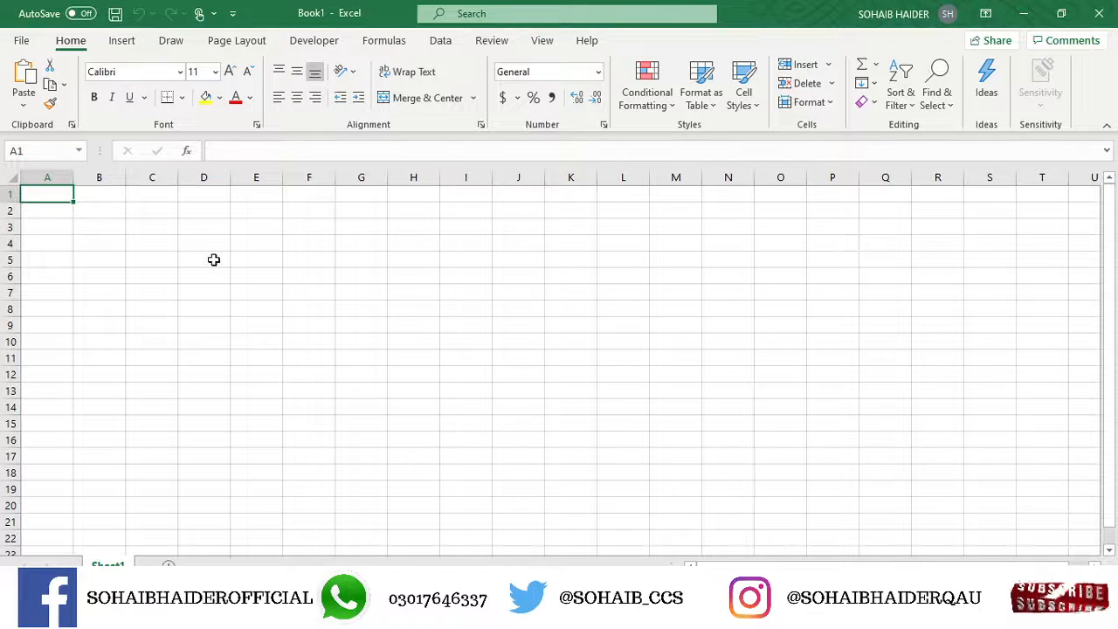
- Select the whole of column A and the whole of row 1, ending with only cell A1 selected
left_click(58, 177)
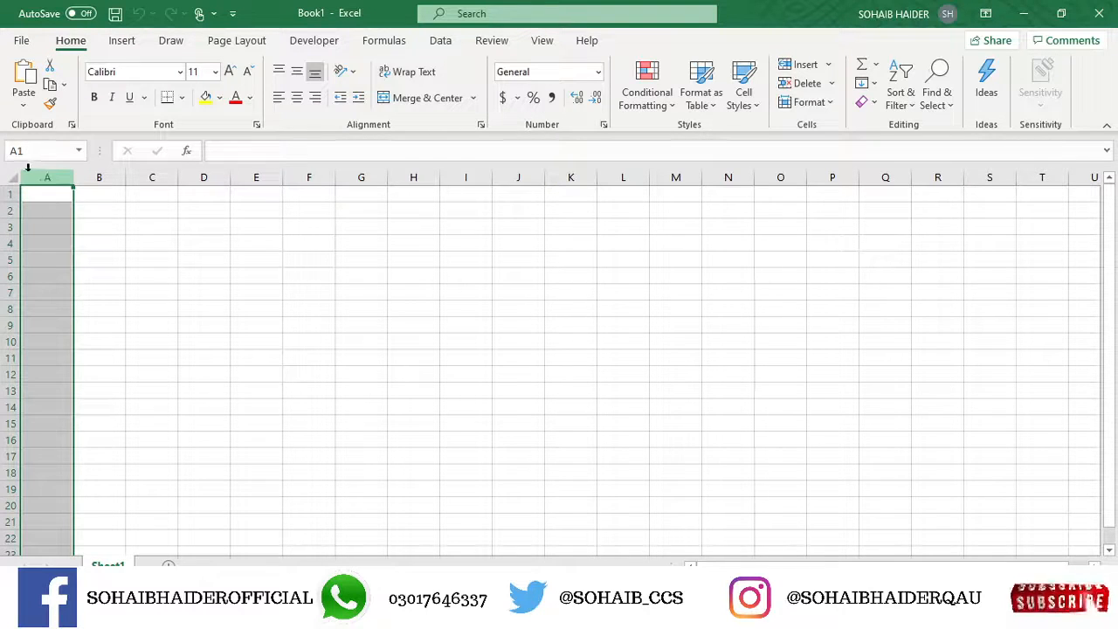
left_click(138, 209)
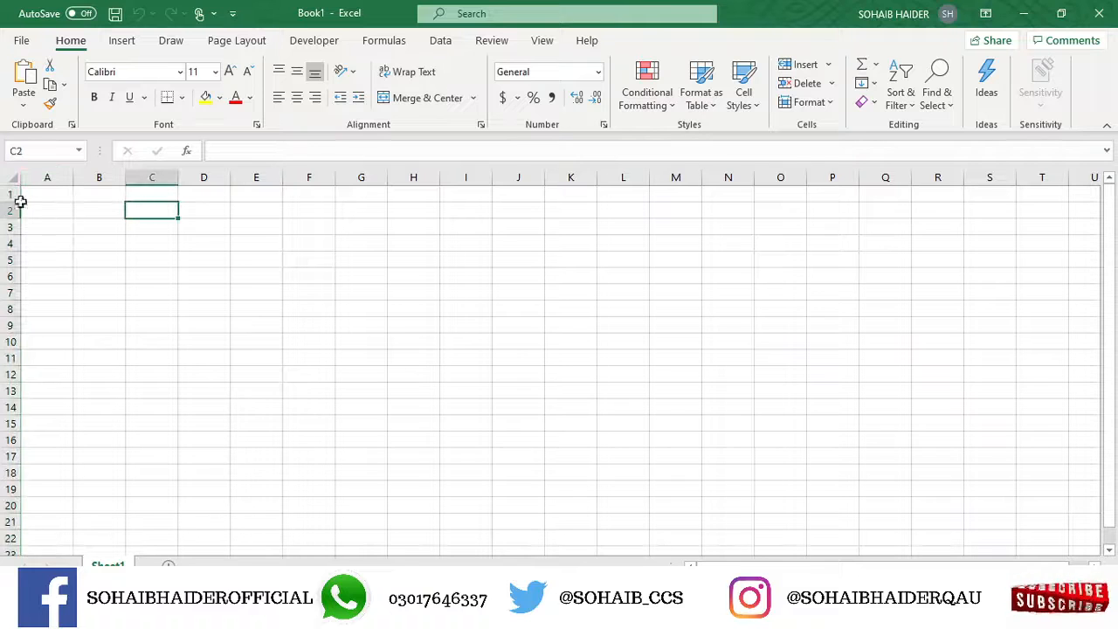
left_click(4, 193)
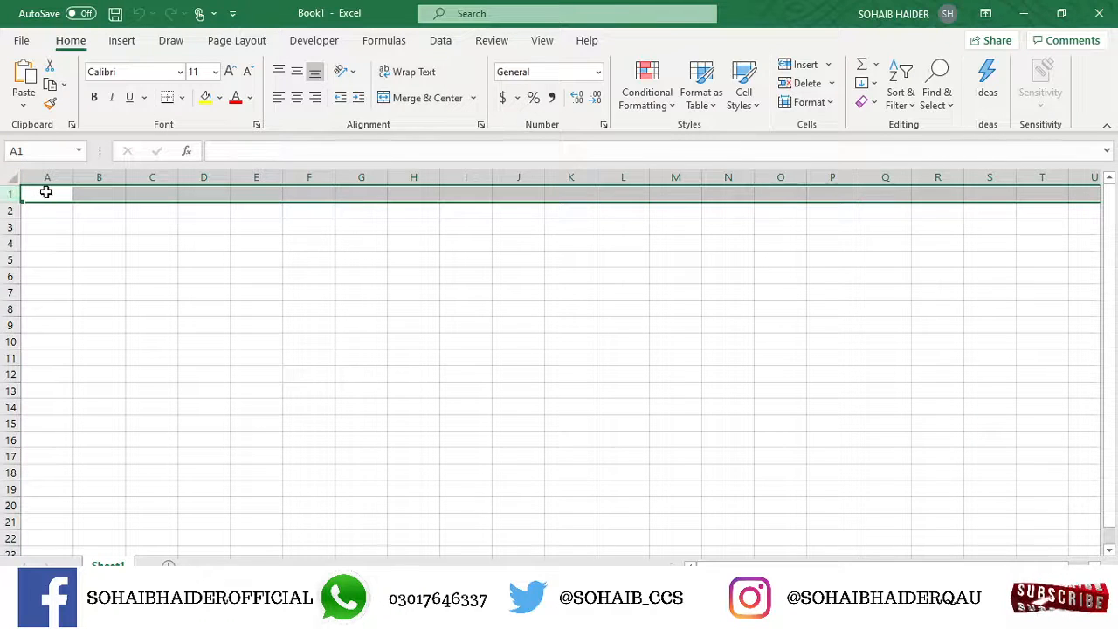
left_click(46, 192)
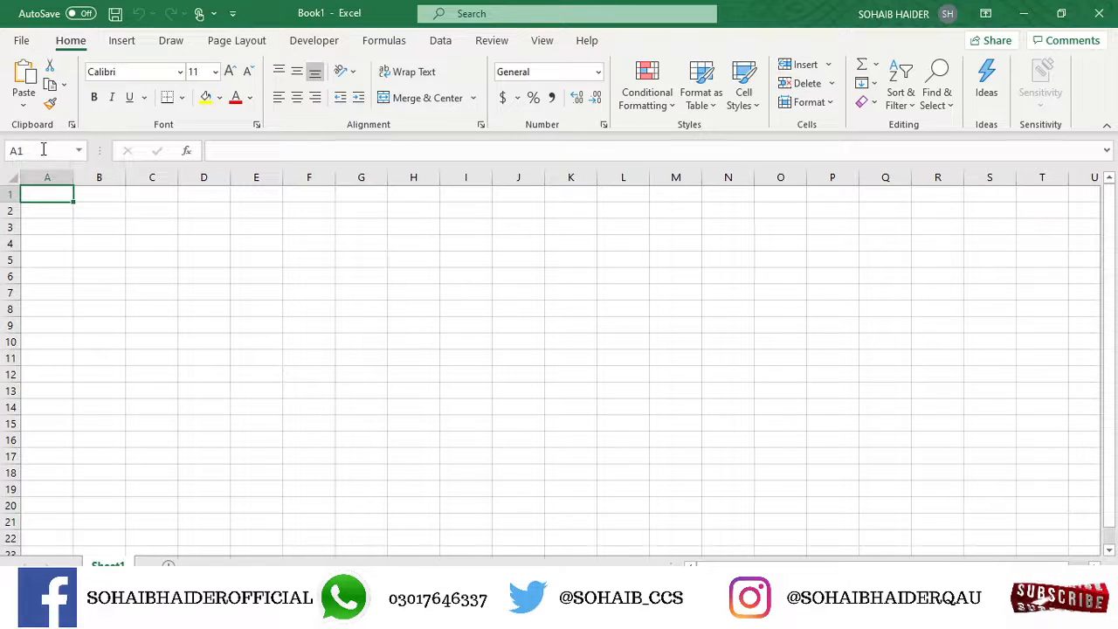
- Go to cells G1 and G2 by their cell references, and open and accept G2's content without entering anything
left_click(43, 149)
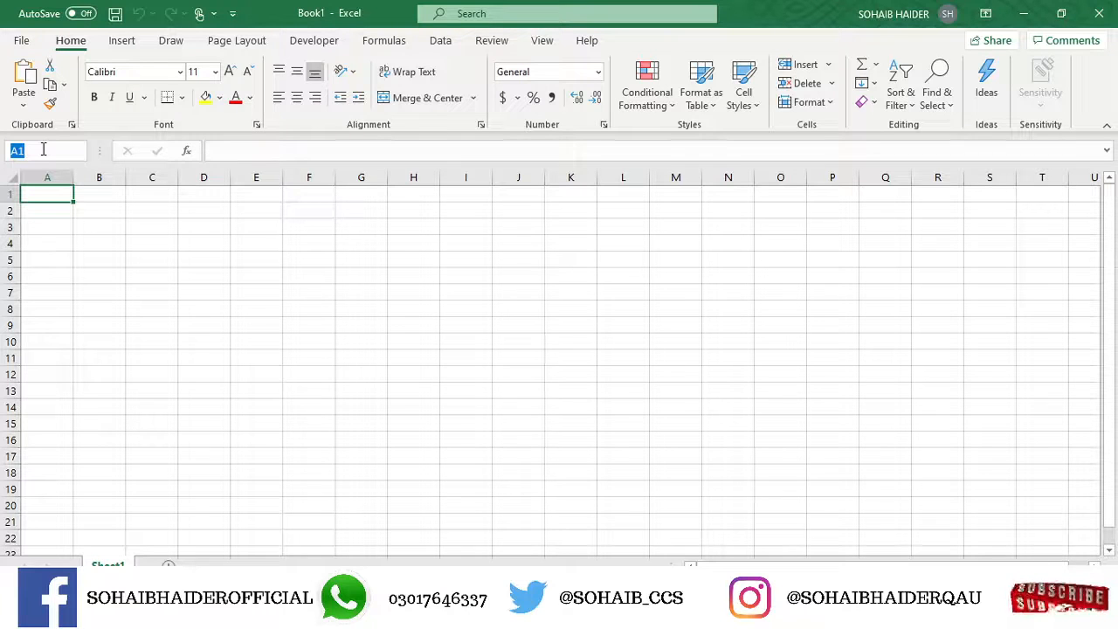
type("g")
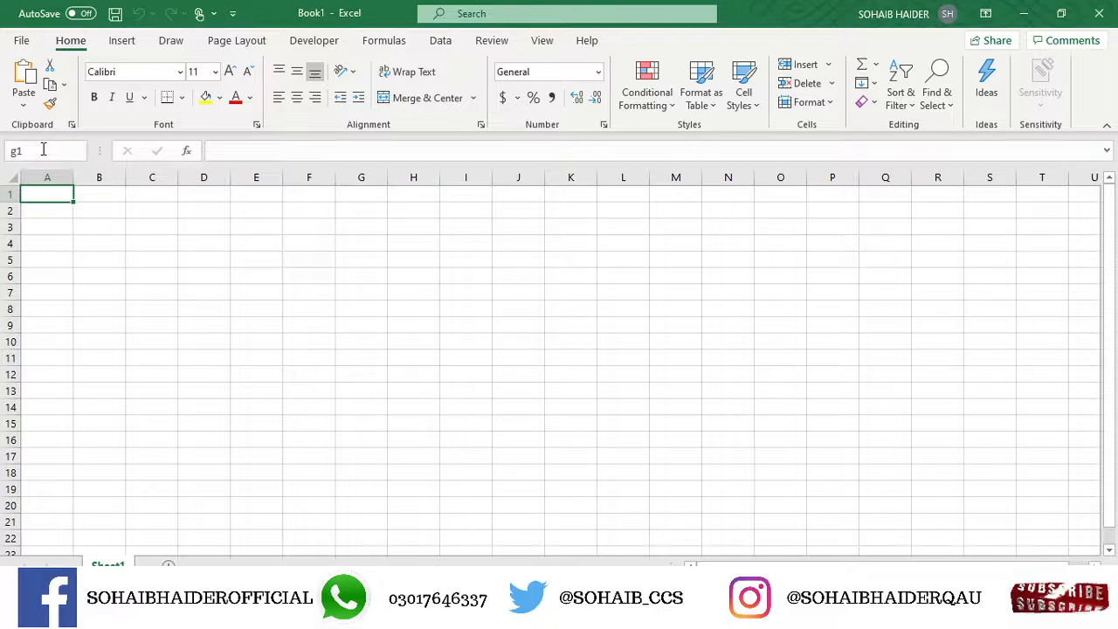
key("Return")
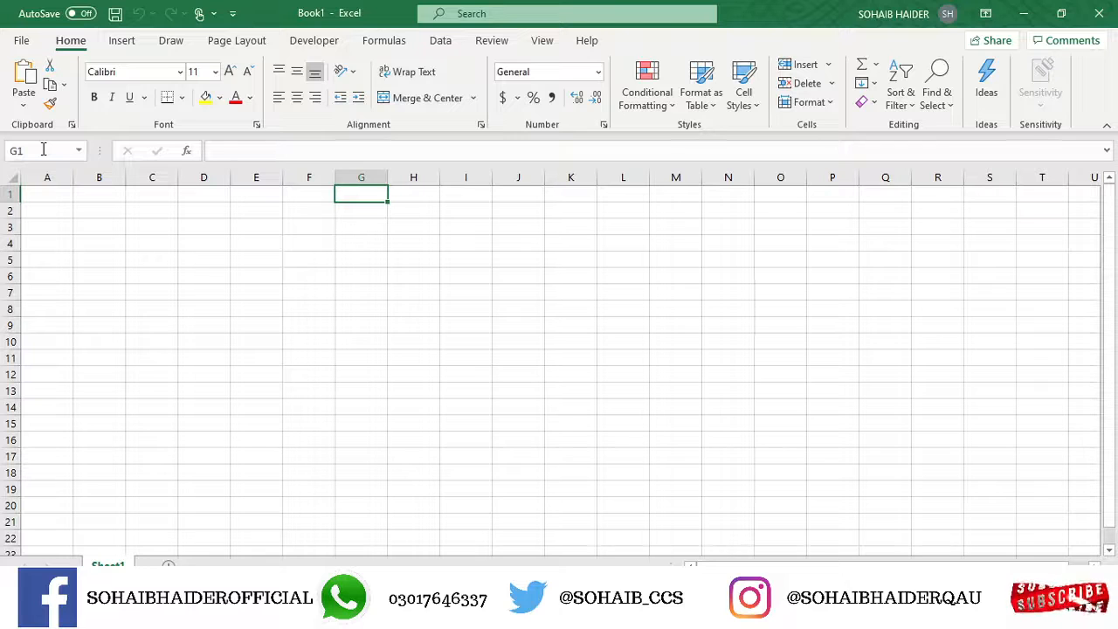
left_click(43, 150)
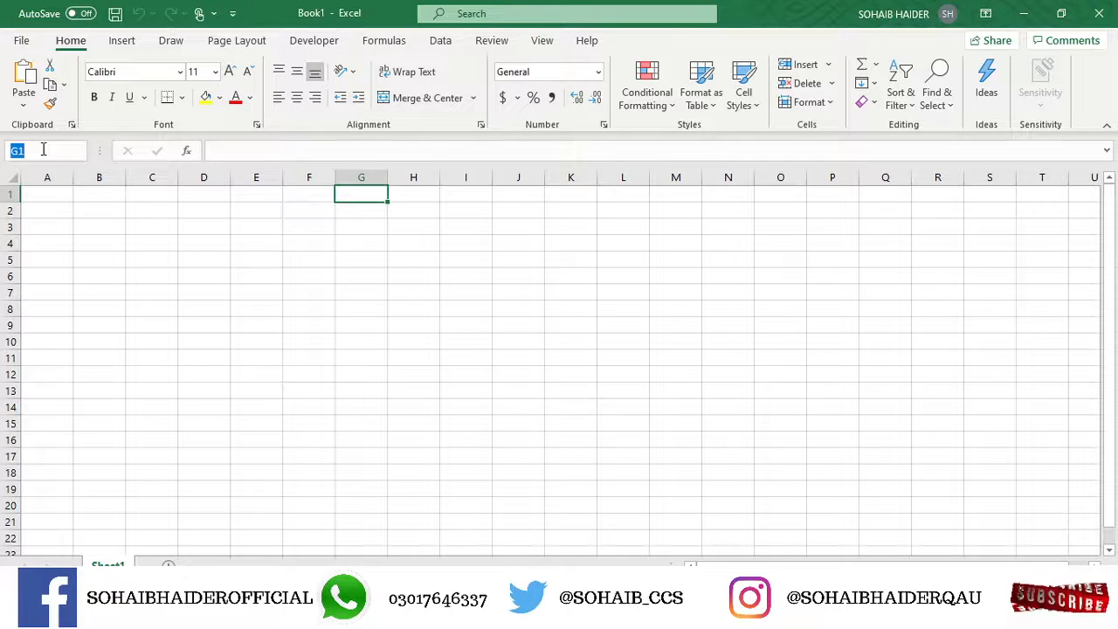
type("g2")
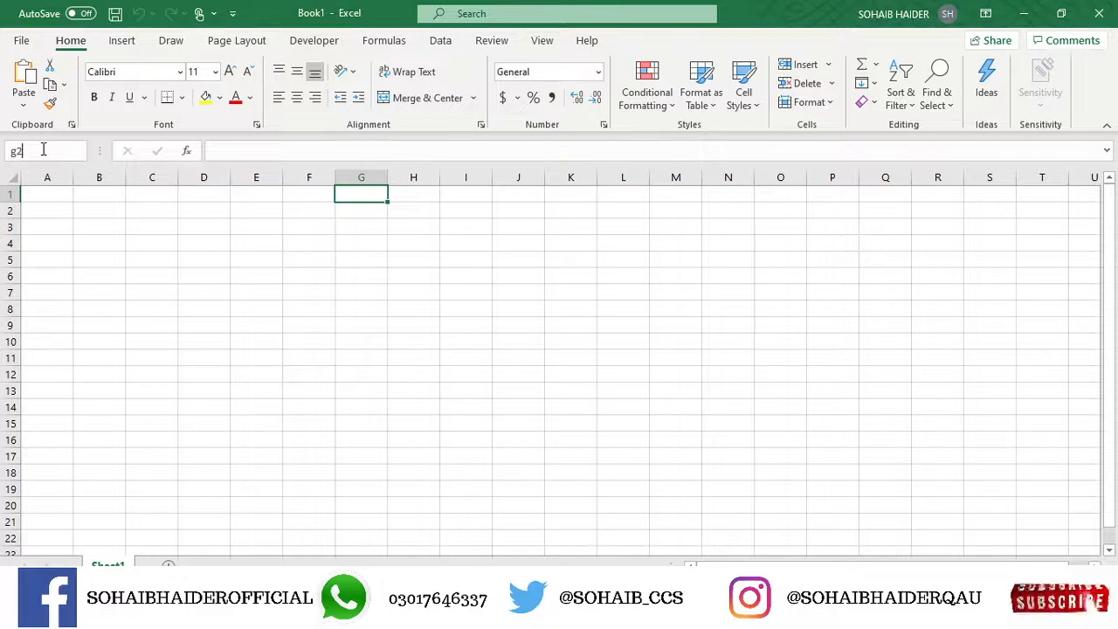
key("Return")
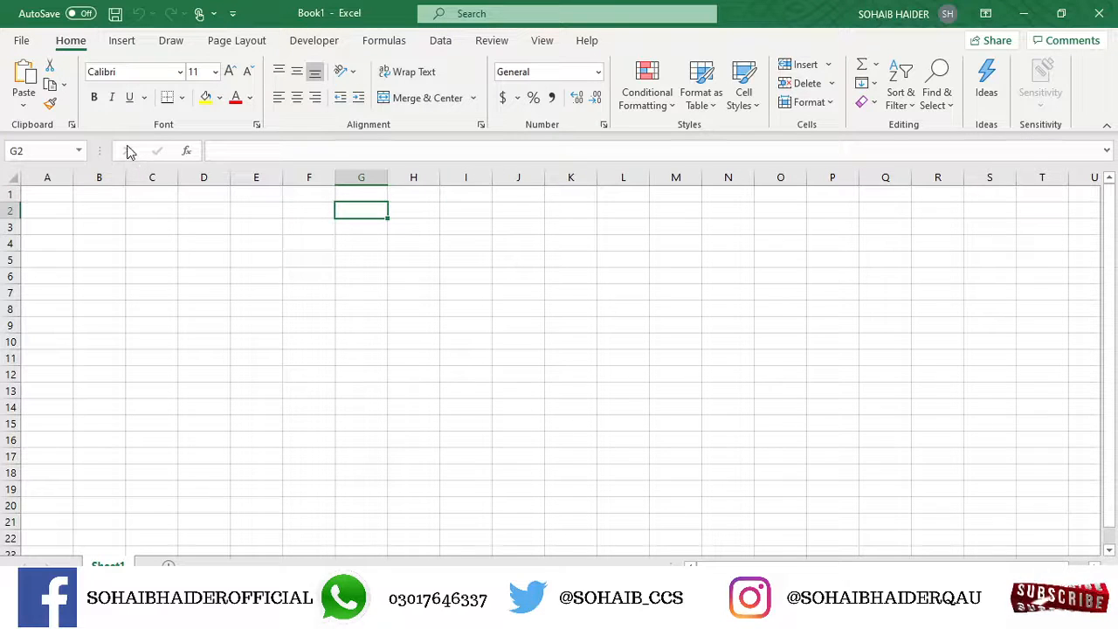
left_click(243, 151)
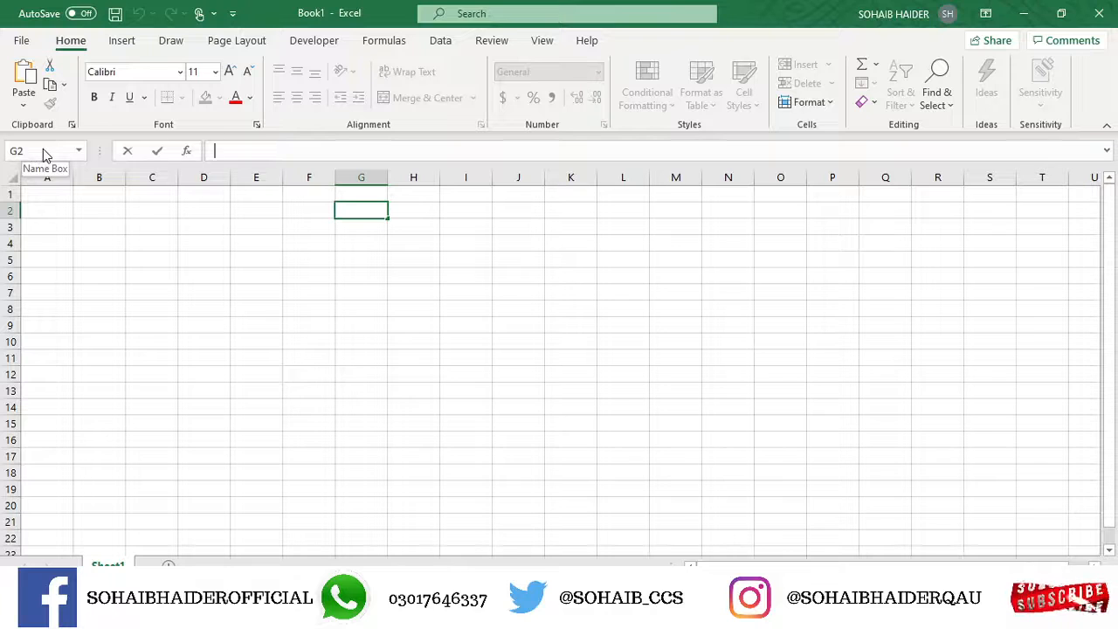
left_click(159, 151)
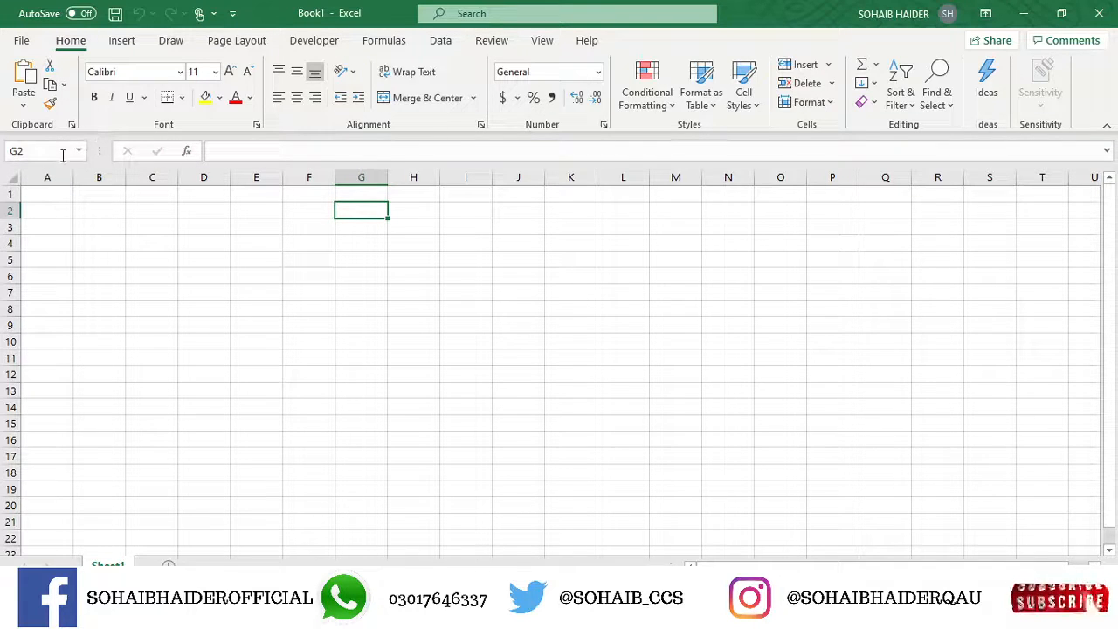
- Enter the column headers "Name" in A1 and "marks" in B1, and select cell A2
left_click(63, 154)
type("a1")
key("Return")
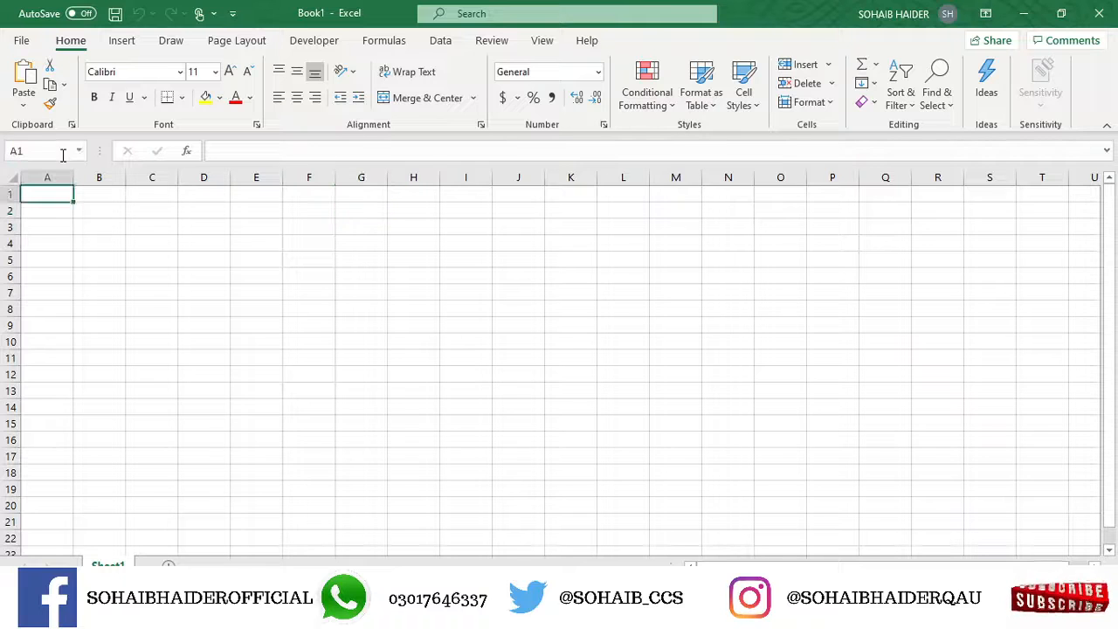
left_click(253, 152)
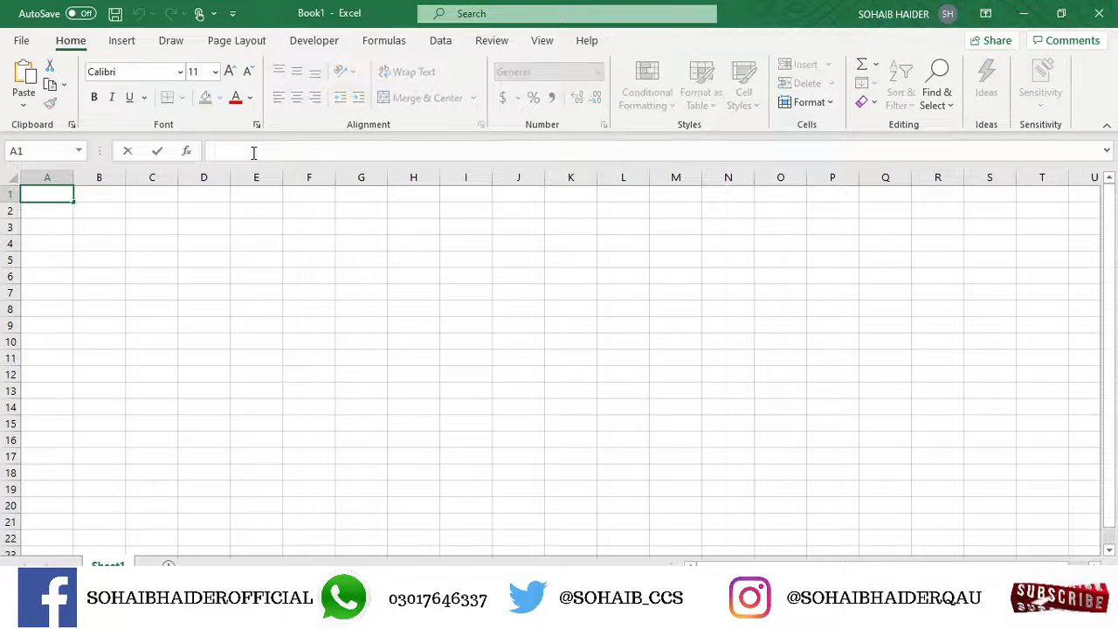
type("Na")
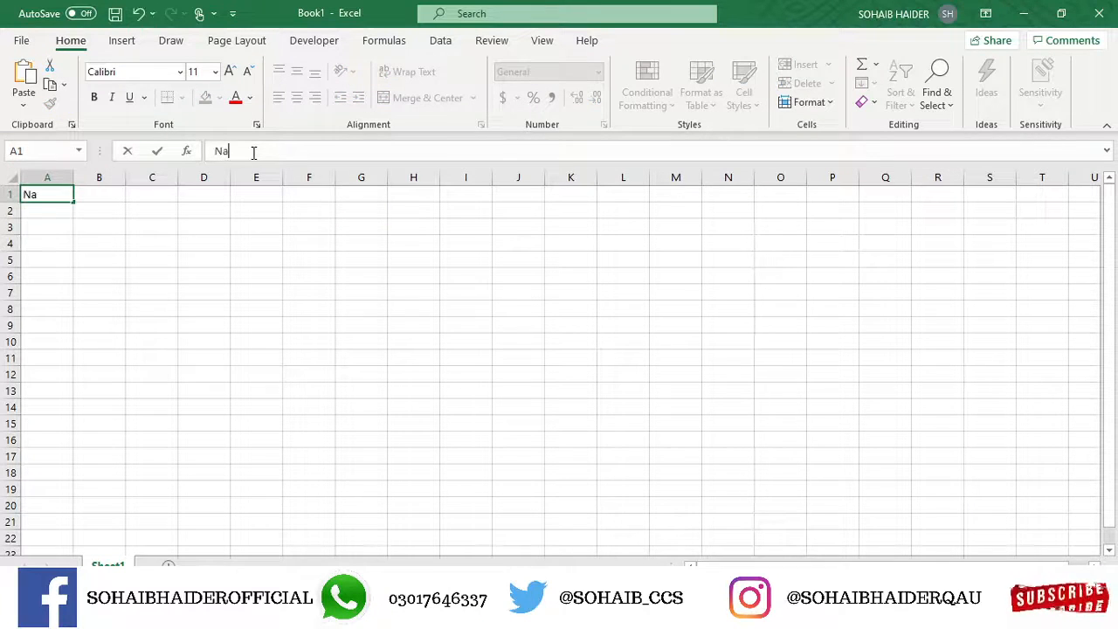
type("me")
key("Return")
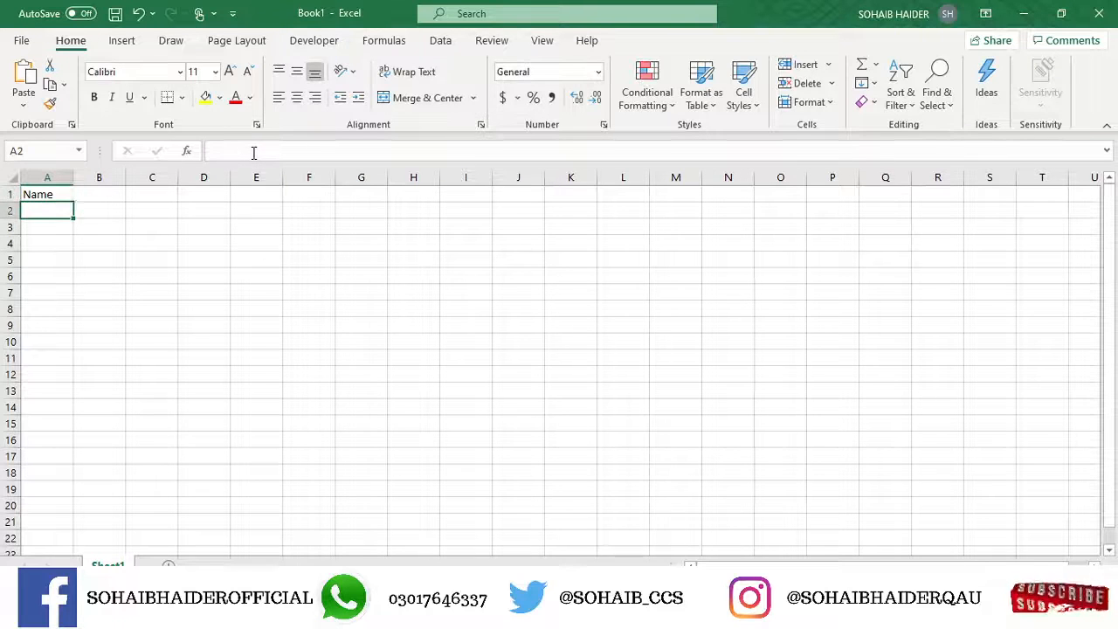
left_click(117, 188)
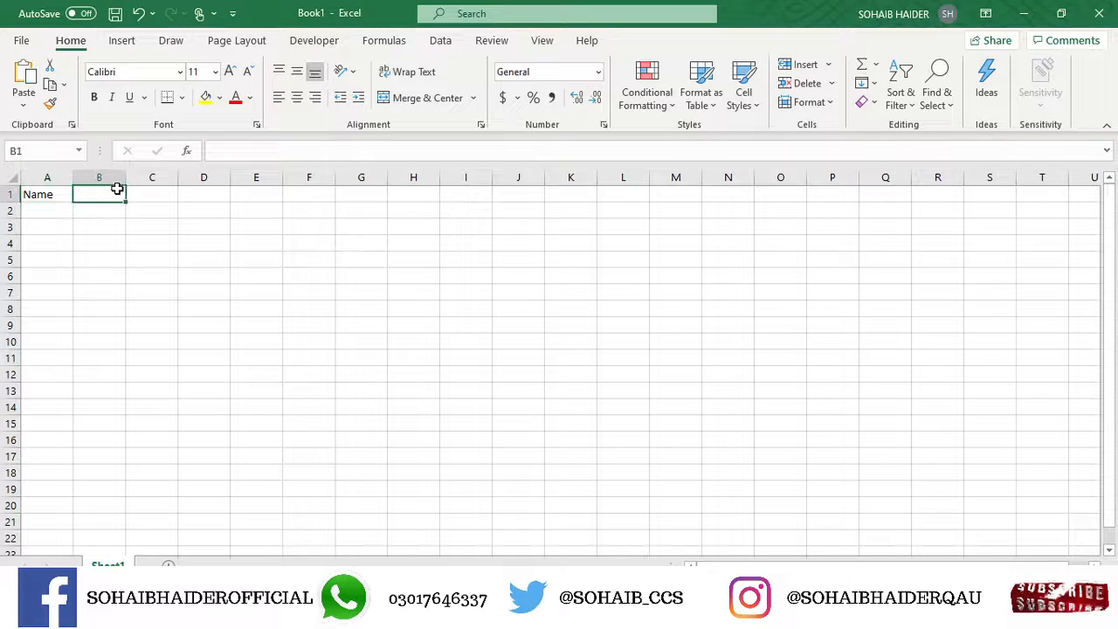
type("marks")
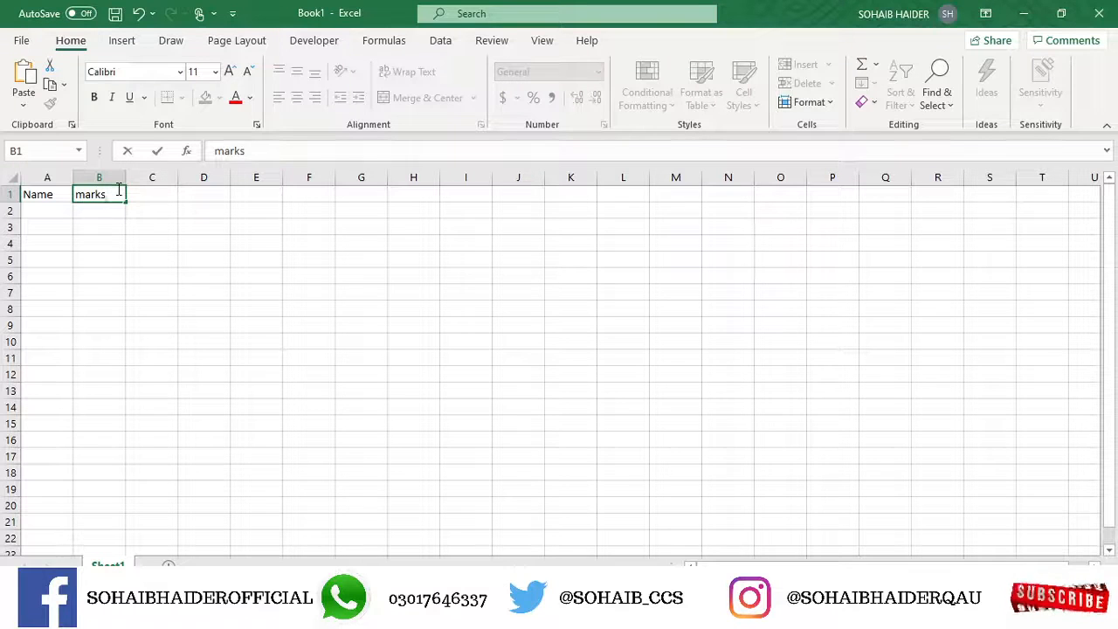
key("Return")
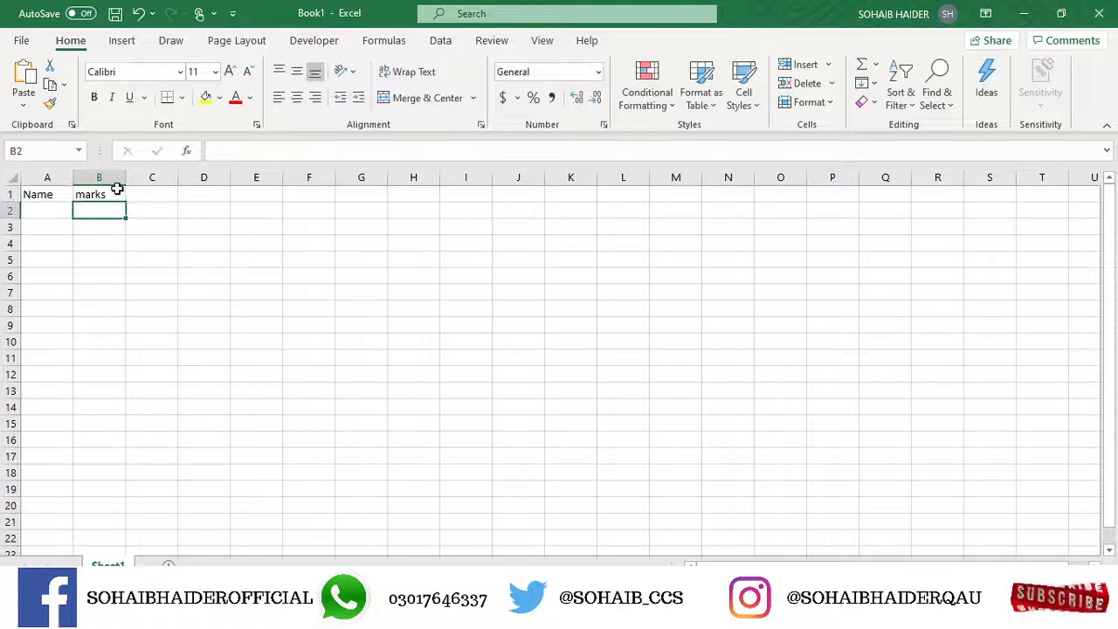
left_click(51, 199)
left_click(49, 206)
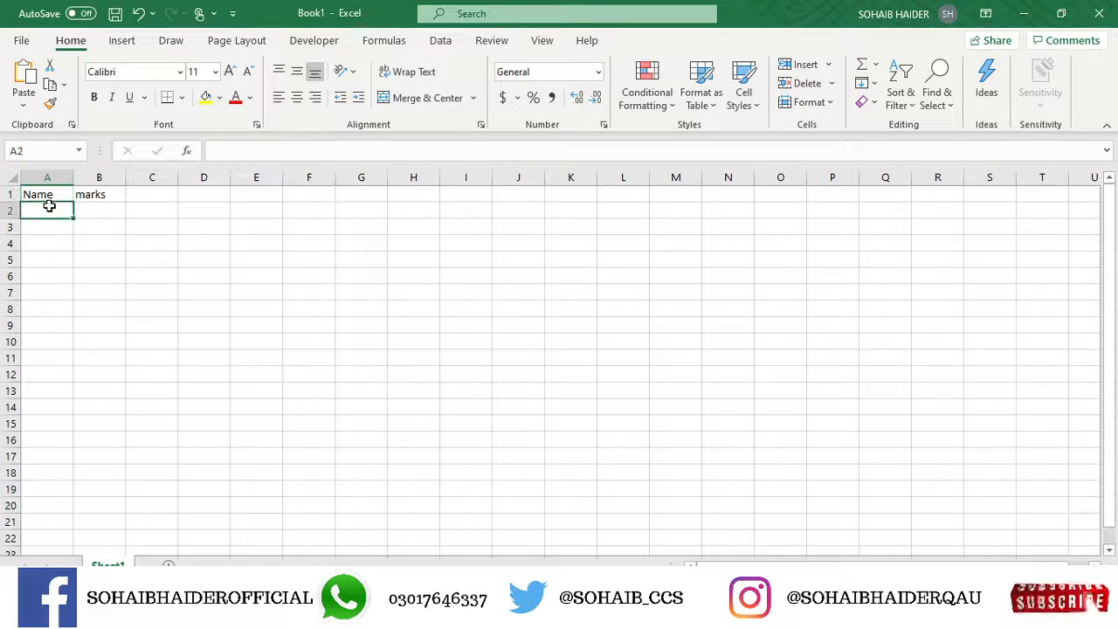
type("rfwsd")
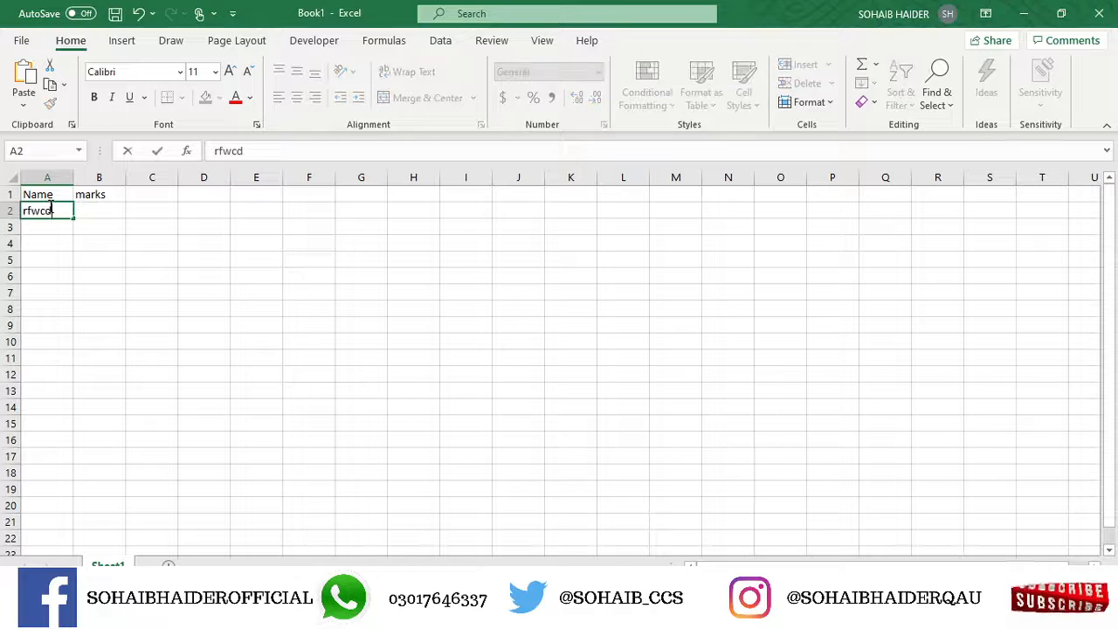
key("BackSpace")
key("BackSpace")
key("BackSpace")
key("BackSpace")
key("BackSpace")
- Fill cells A2 to A10 under the Name header with the letters a, s, d, f, g, h, j, k and l
type("a")
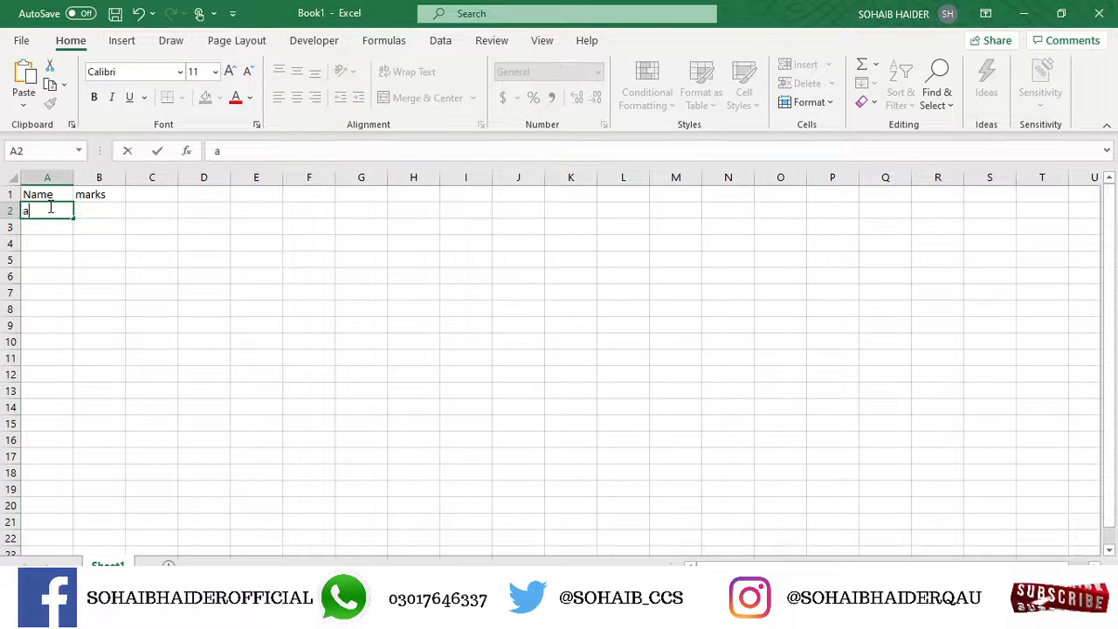
key("Return")
type("s")
key("Return")
type("d f g h")
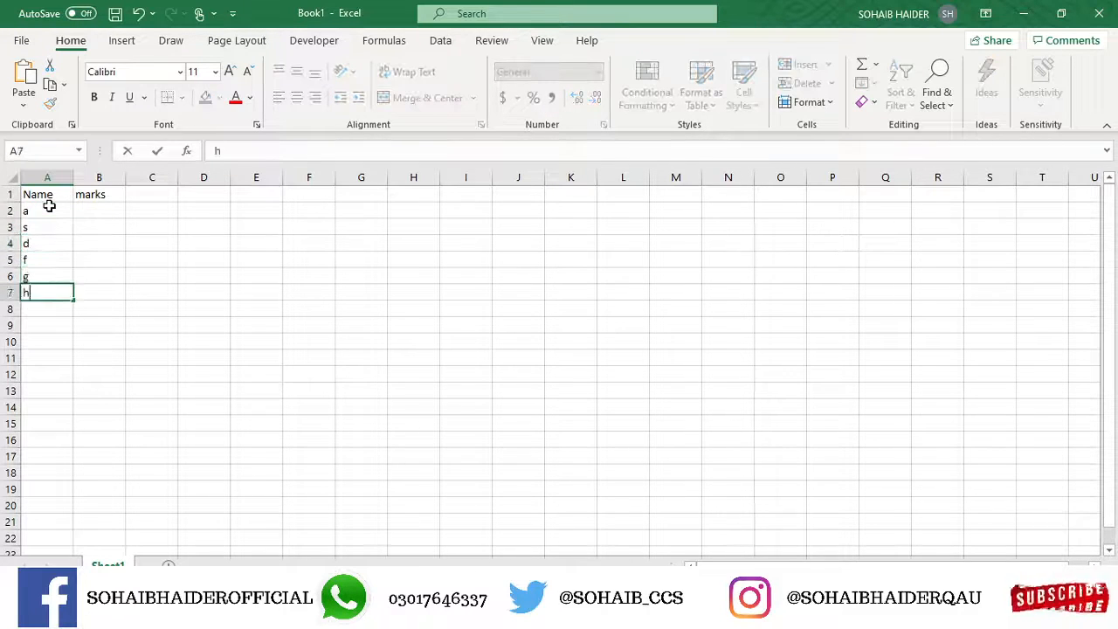
key("Return")
type("j")
key("Return")
type("k")
key("Return")
type("l")
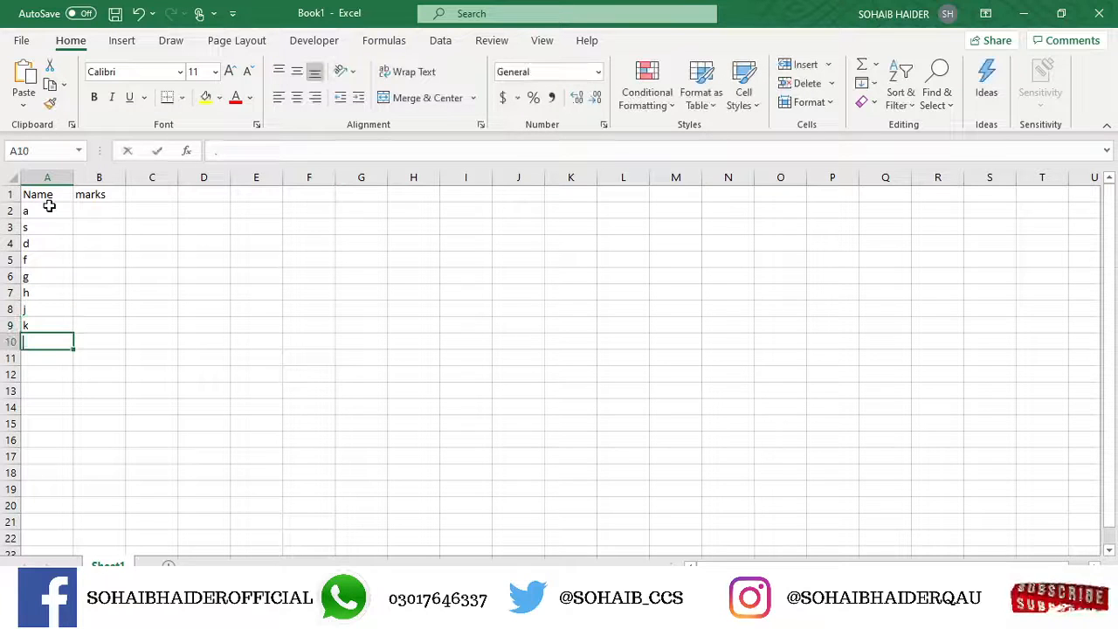
key("Return")
- Continue the Name column in A11 to A20 with the letters o, i, y, r, e, w, q, z, x and v
type("o i y r")
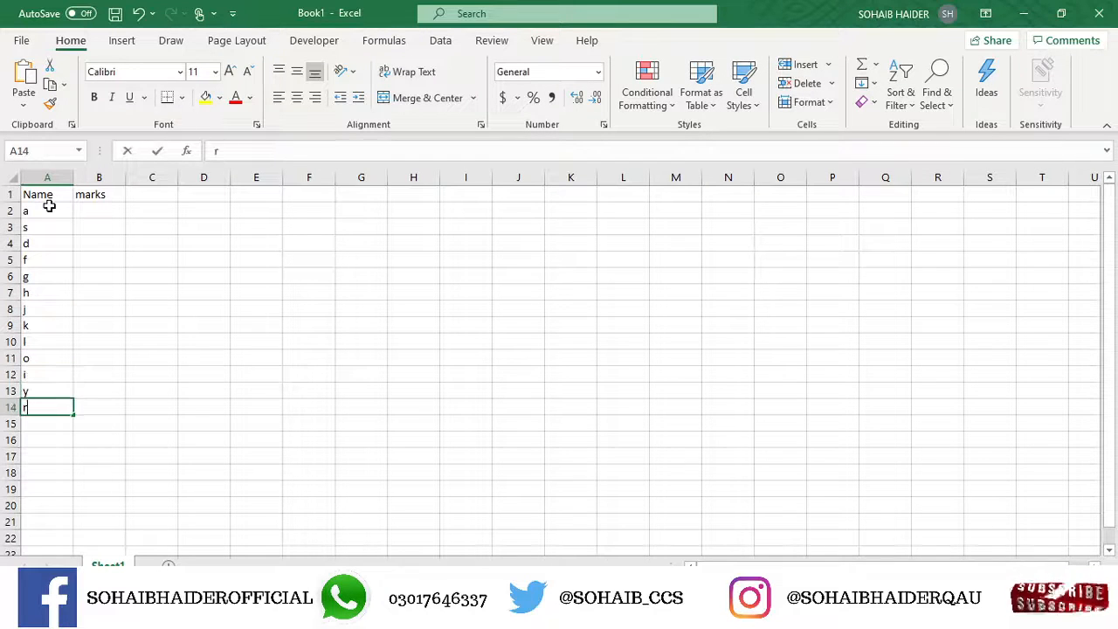
key("Return")
type("e")
key("Return")
type("w")
key("Return")
type("q")
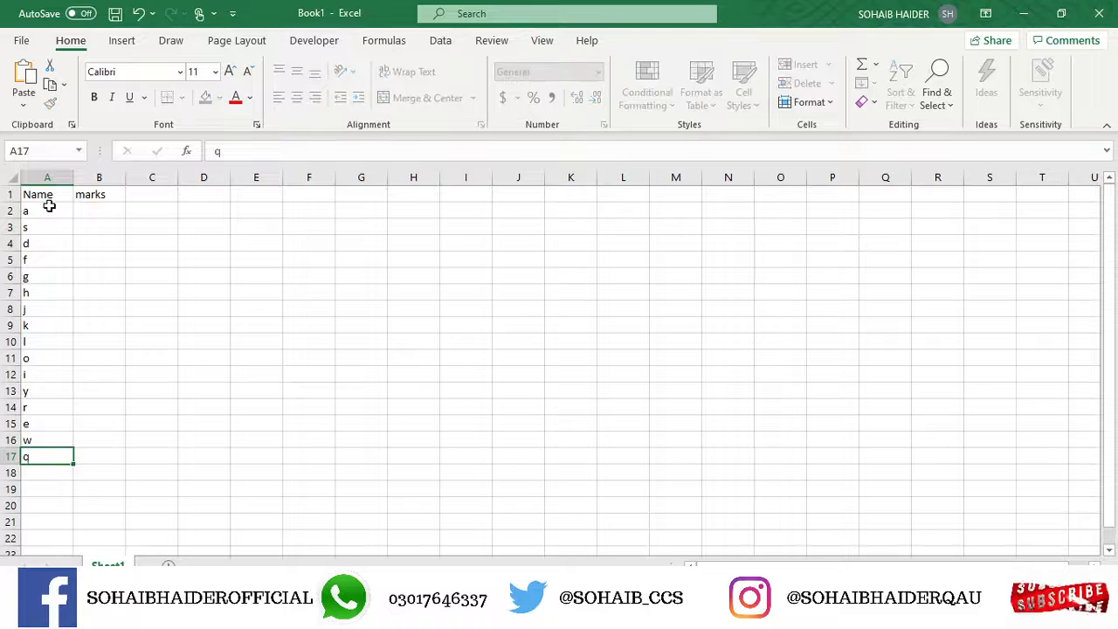
key("Return")
type("z")
key("Return")
type("x")
key("Return")
type("v")
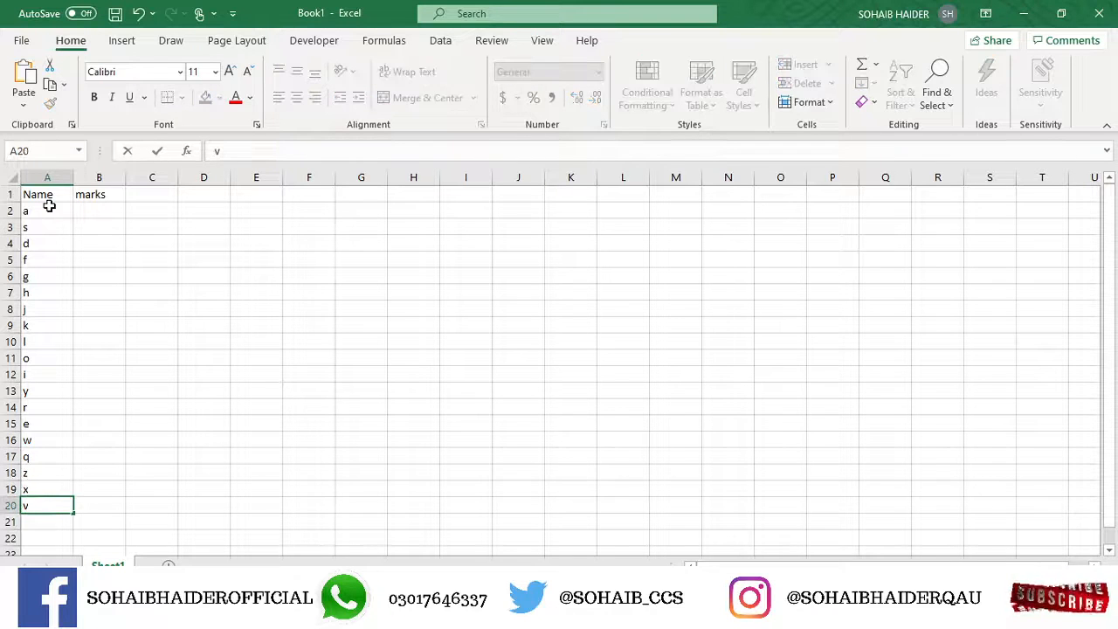
key("Return")
- Select cell B2, the first empty cell under the marks header
key("Up")
key("Up")
key("Up")
key("Up")
key("Up")
key("Up")
key("Up")
key("Up")
key("Up")
key("Up")
key("Up")
key("Up")
key("Up")
key("Up")
key("Up")
key("Up")
key("Up")
key("Up")
key("Up")
key("Up")
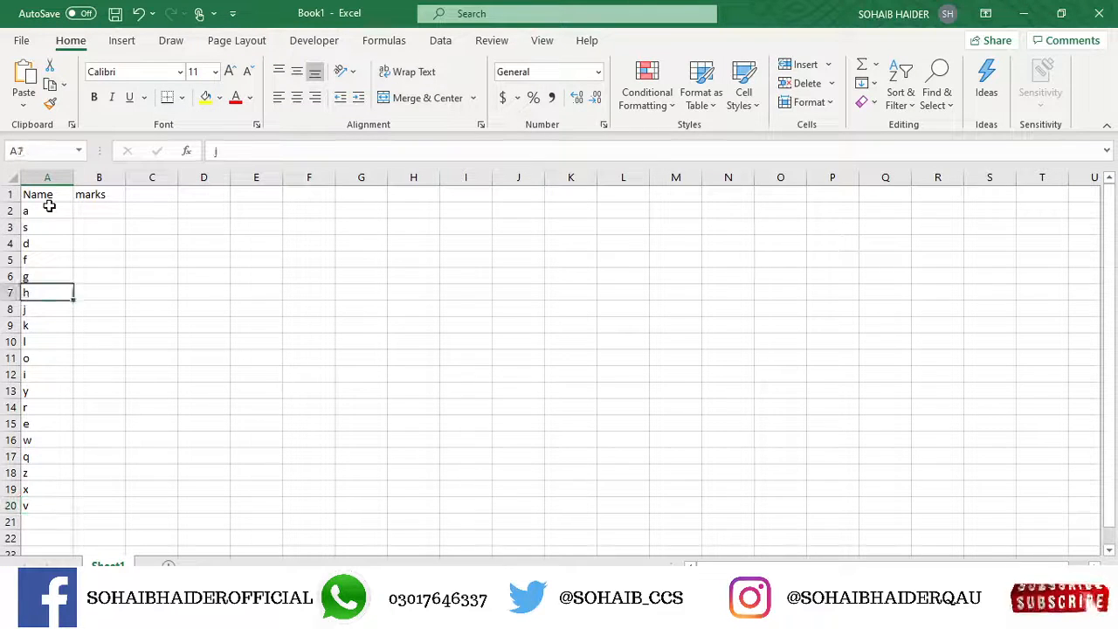
key("Right")
key("Down")
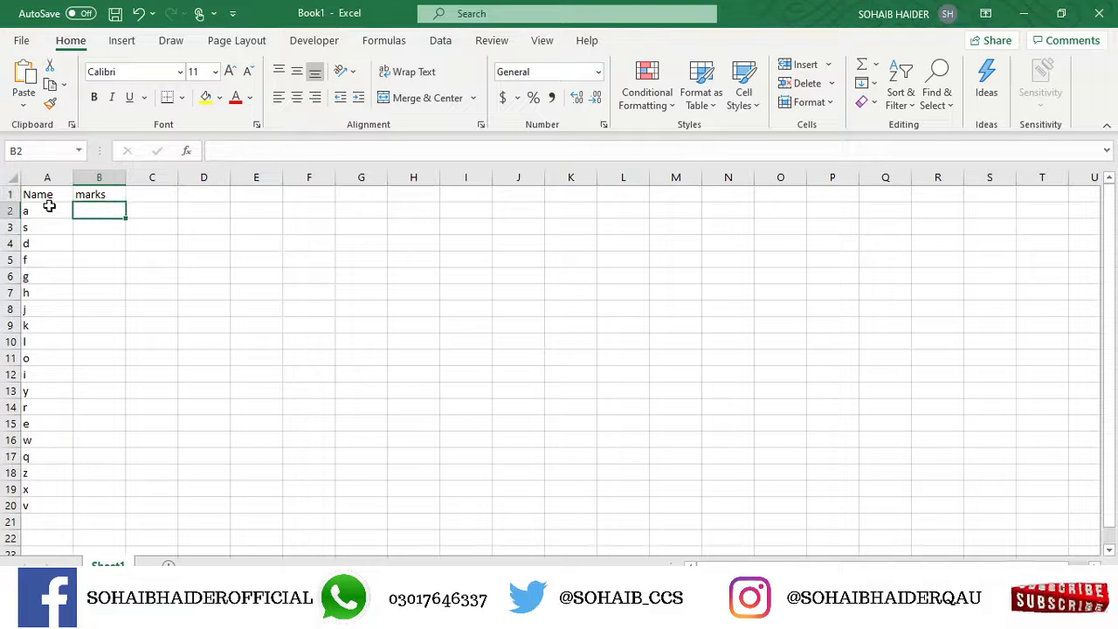
- Enter the marks 4 and 5 in cells B2 and B3
type("4")
key("Return")
type("5")
key("Right")
key("Down")
type("8")
key("Return")
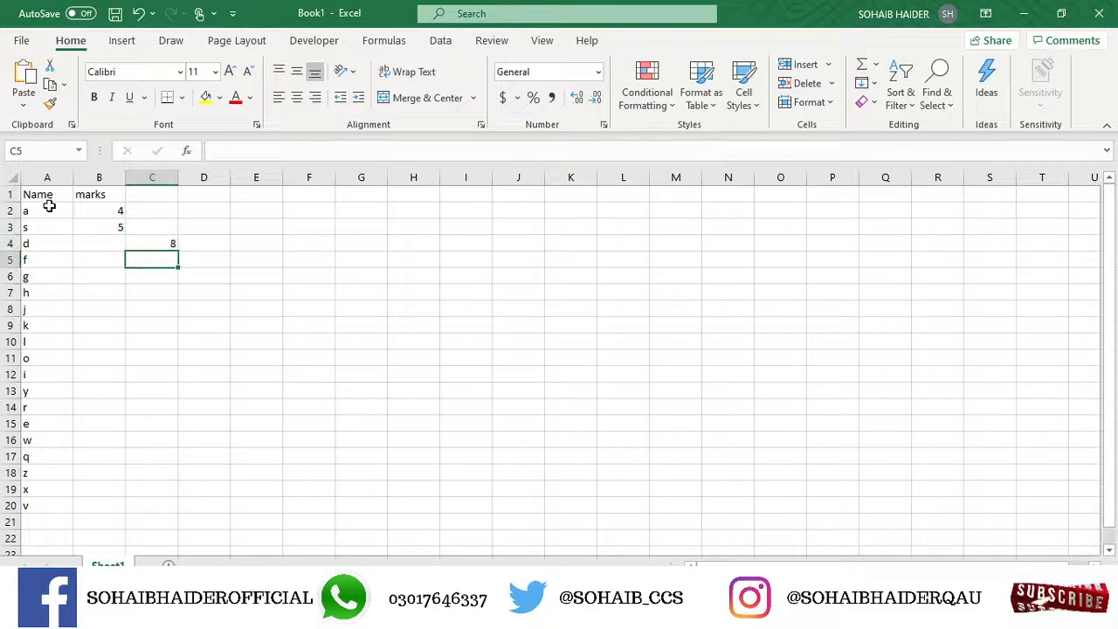
key("Up")
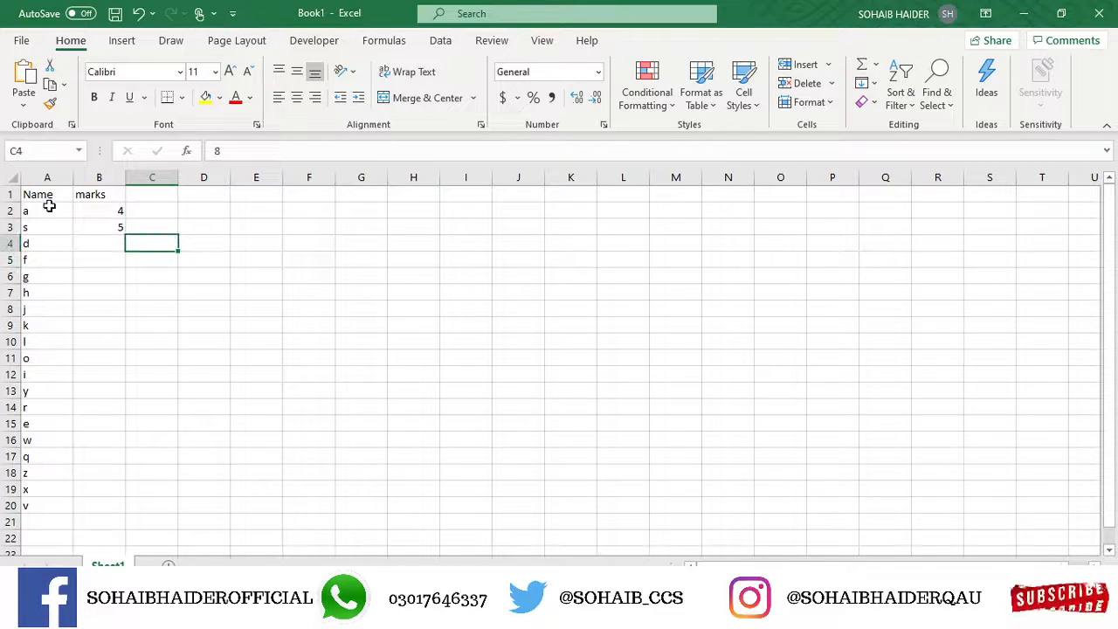
key("Left")
- Enter the marks 2, 4 and 8 in cells B4 to B6
type("2")
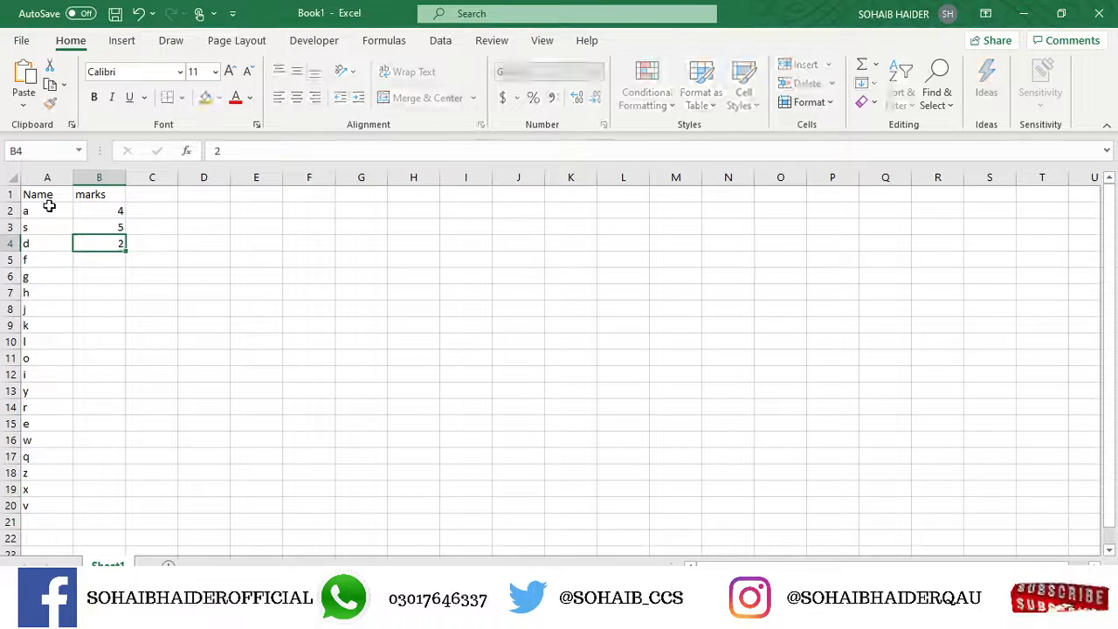
key("Return")
type("4")
key("Return")
type("8")
key("Return")
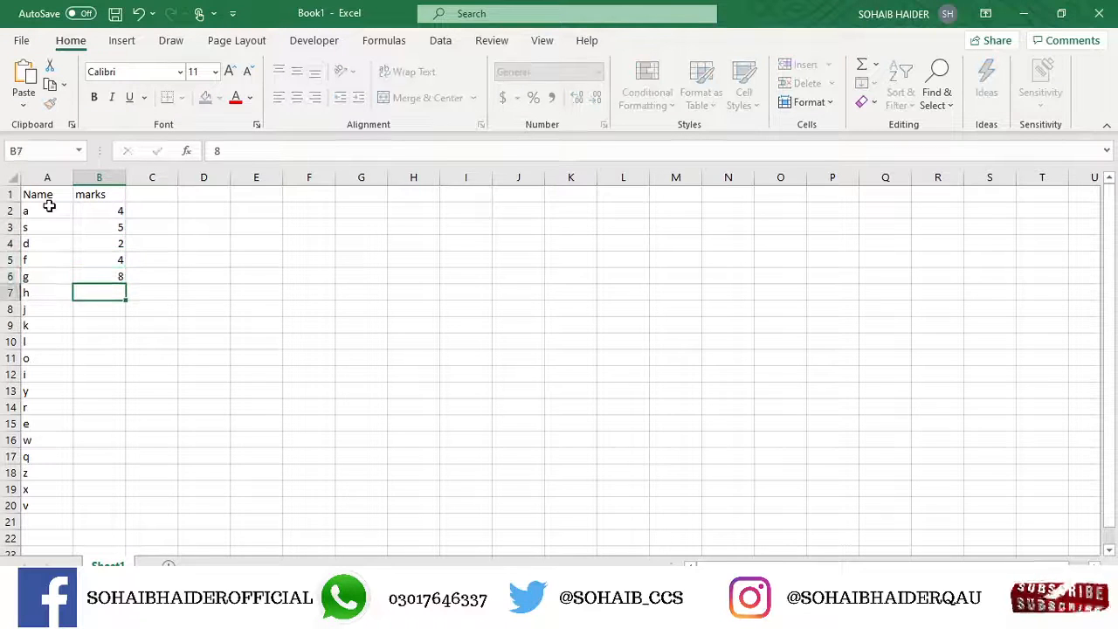
type("92")
key("Return")
key("Up")
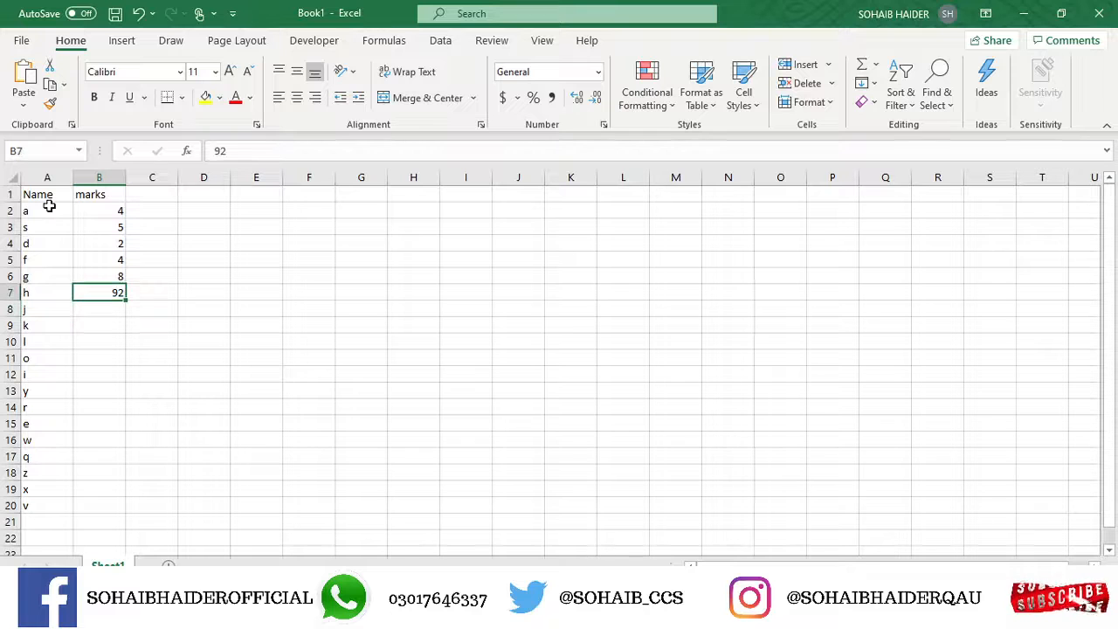
- Enter the marks 9, 2 and 4 in cells B7 to B9
type("9")
key("Return")
type("2")
key("Return")
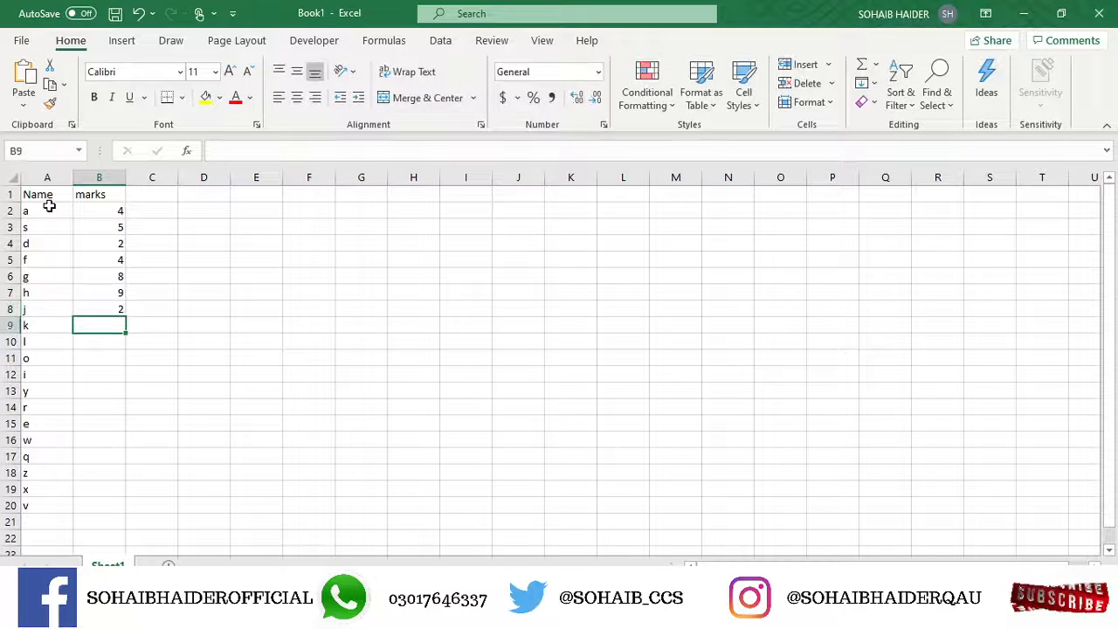
type("4")
key("Return")
key("Down")
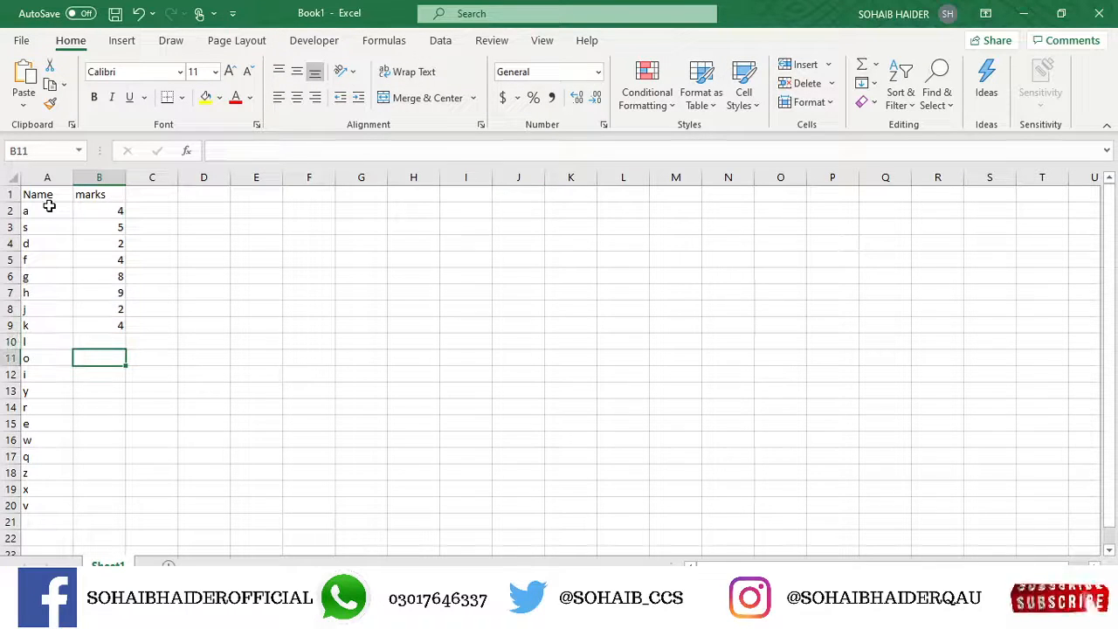
type("7")
key("Return")
key("Up")
key("Up")
key("Down")
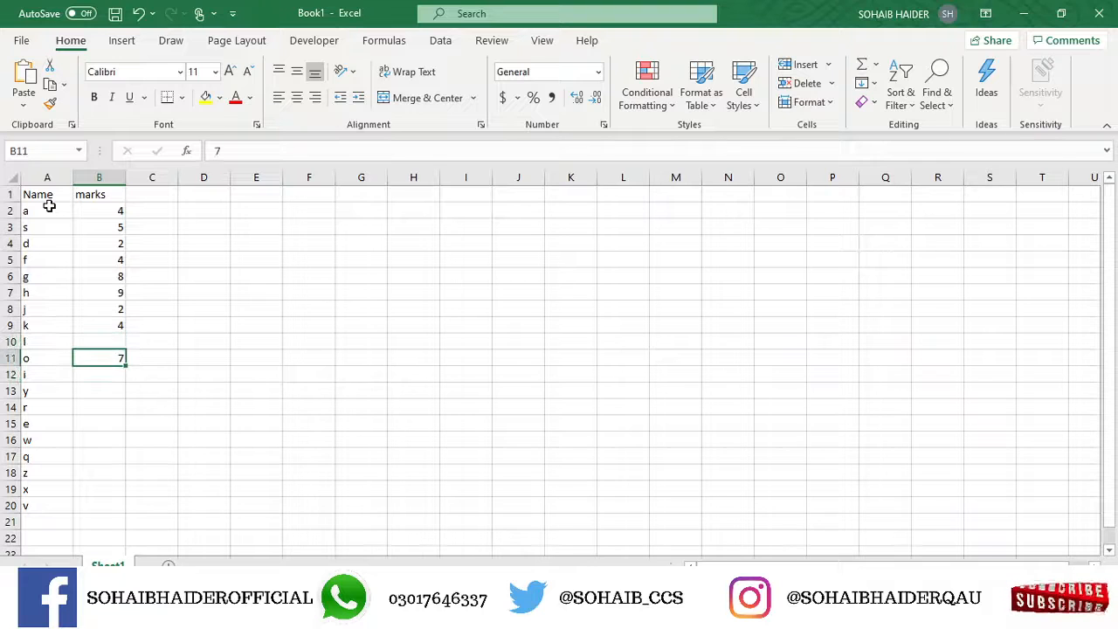
key("Up")
- Enter the marks 8, 5 and 5 in cells B10 to B12
type("8")
key("Return")
type("5")
key("Return")
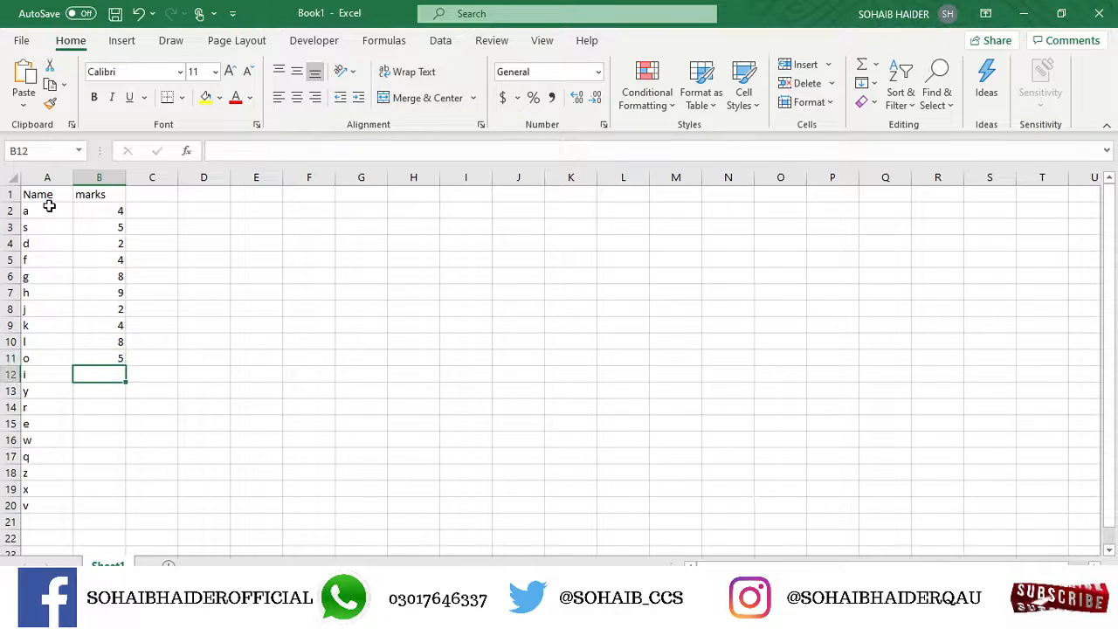
type("5")
key("Return")
key("Return")
type("7")
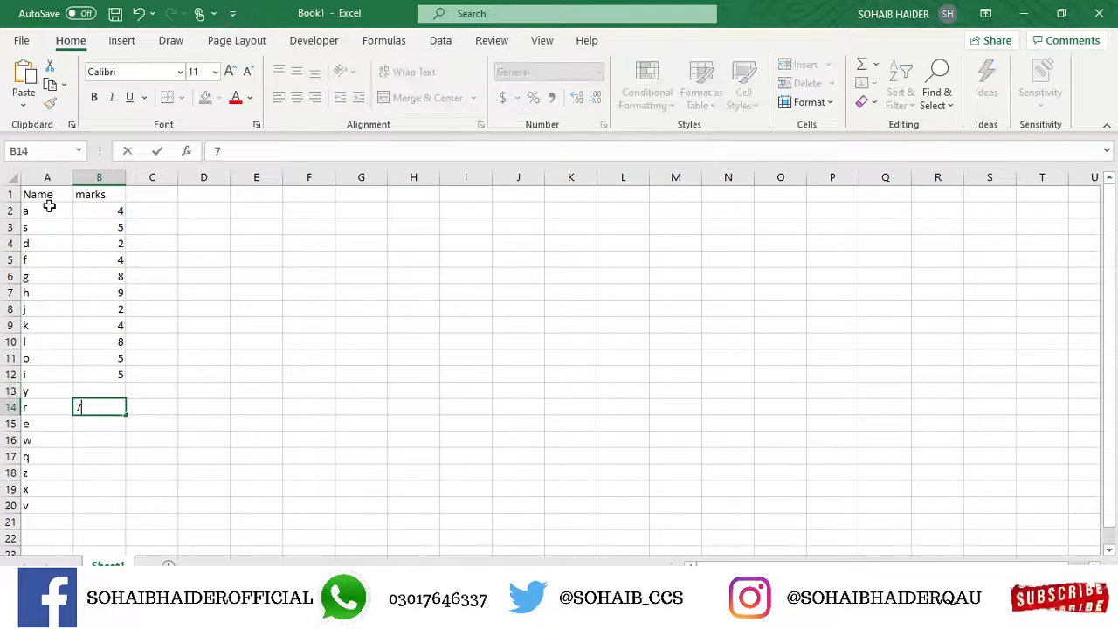
key("Up")
- Enter the marks 9, 6 and 6 in cells B13 to B15
type("9")
key("Return")
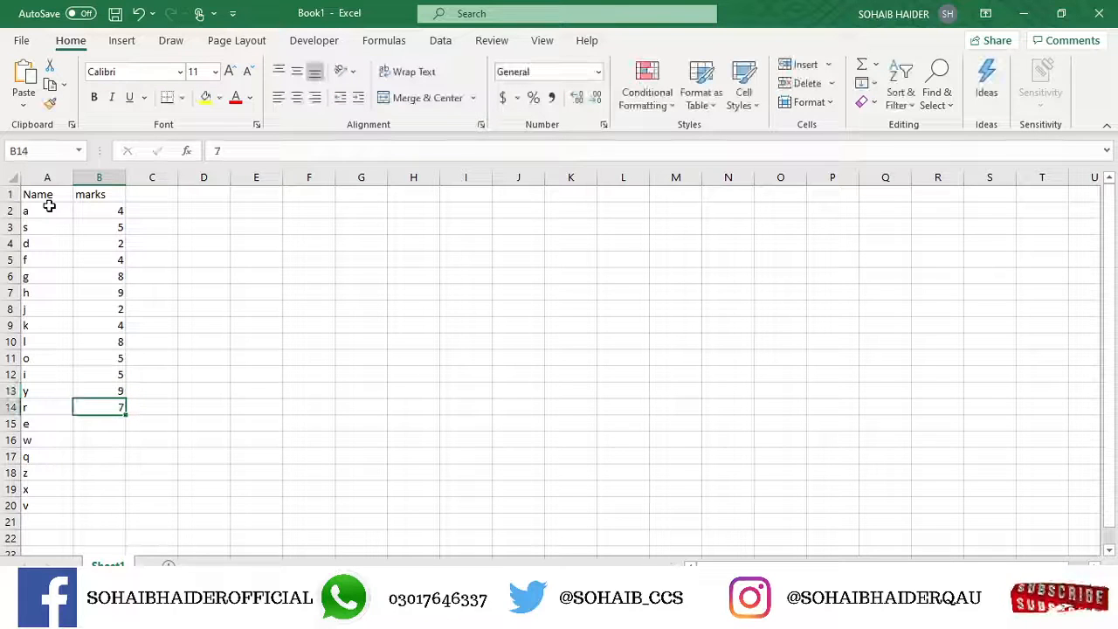
type("6")
key("Return")
type("6")
key("Return")
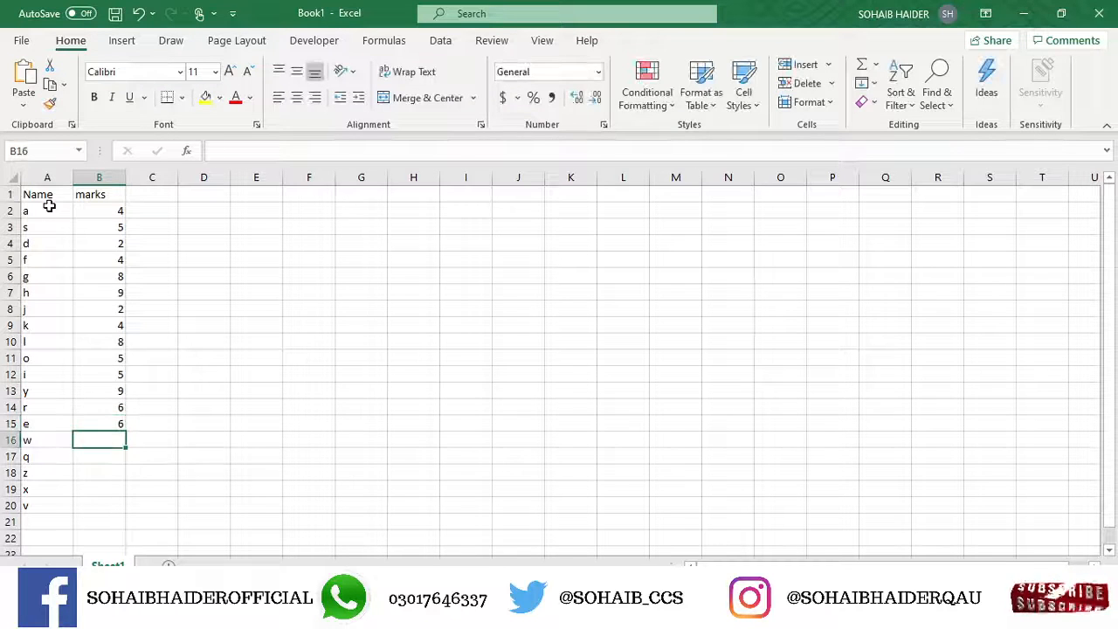
- Enter the marks 7, 5 and 6 in cells B16 to B18 and go to cell B19
type("7")
key("Return")
type("5")
key("Return")
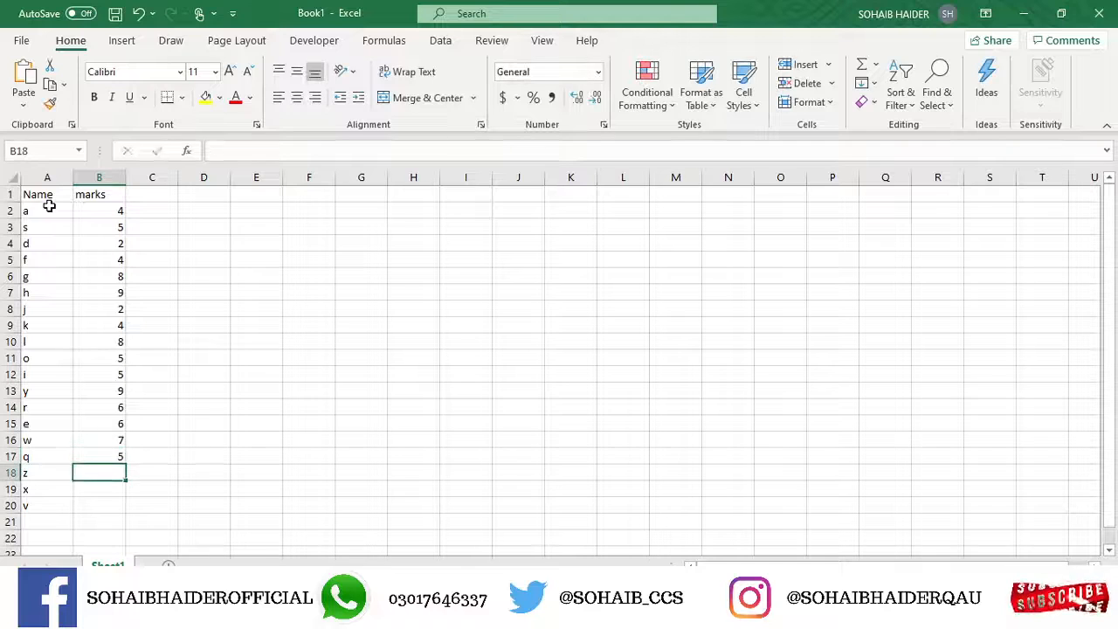
type("6")
key("Up")
key("Down")
key("Down")
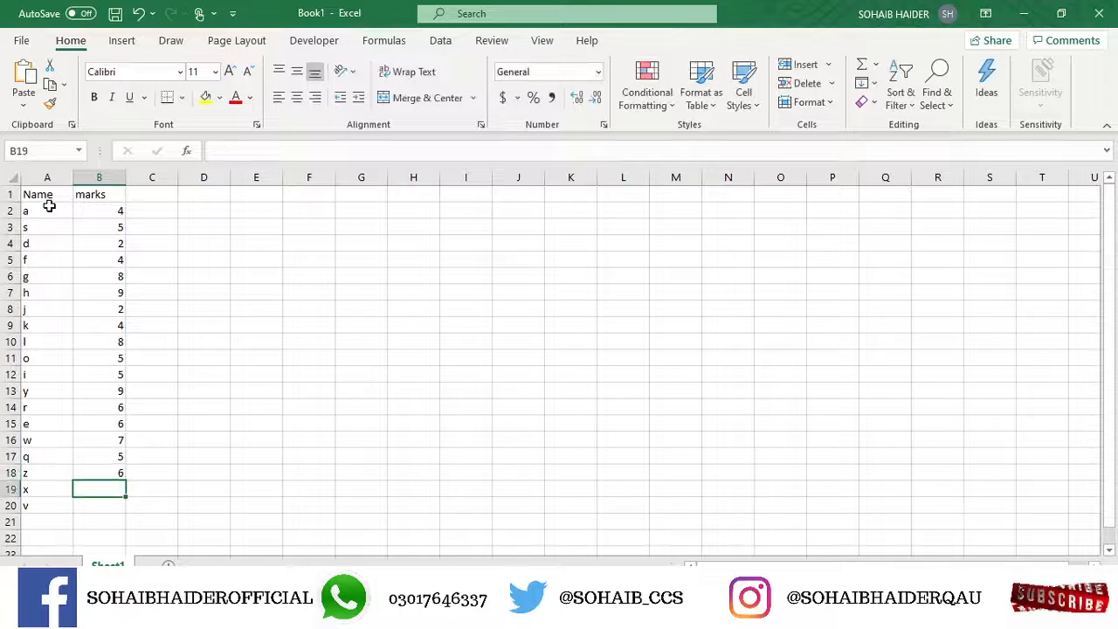
- Complete the marks column by entering 5 in both B19 and B20
key("alt")
key("Down")
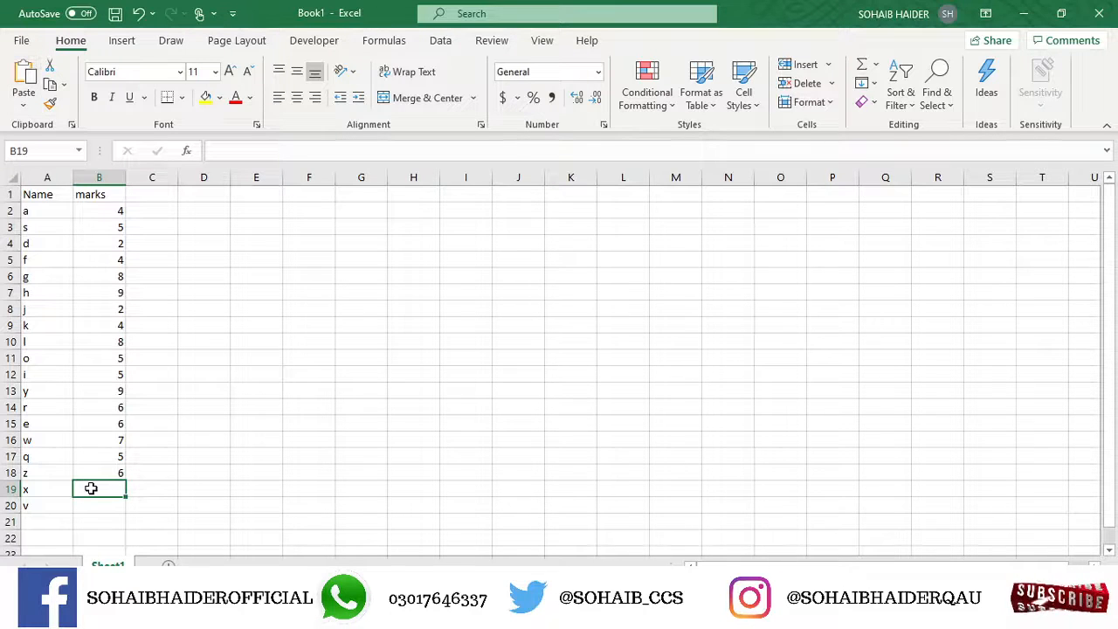
type("5")
key("Return")
type("5")
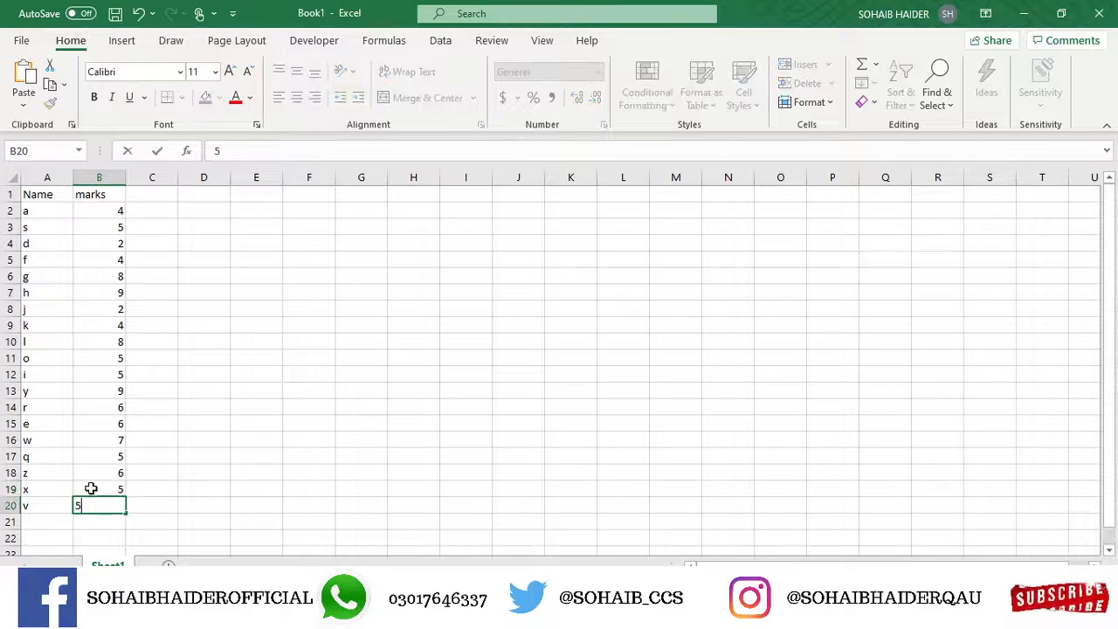
left_click(90, 488)
- Move the selection back to cell A1, the Name header
key("Up")
key("Up")
key("Up")
key("Right")
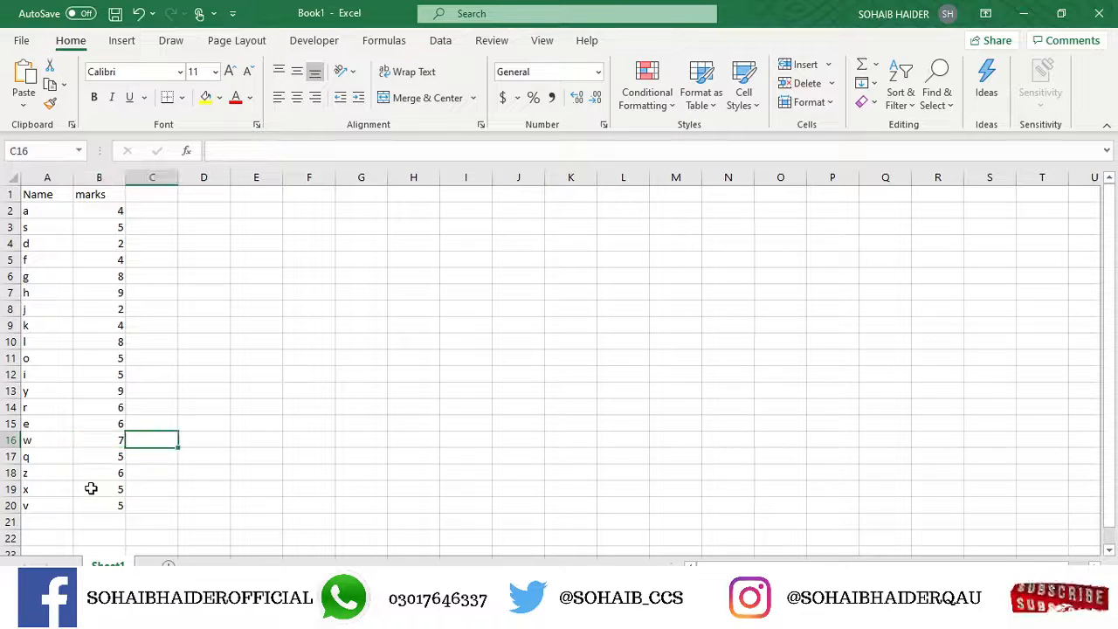
key("Right")
key("Right")
key("Up")
key("Up")
key("Up")
key("Up")
key("Up")
key("Up")
key("Up")
key("Up")
key("Up")
key("Up")
key("Up")
key("Up")
key("Up")
key("Left")
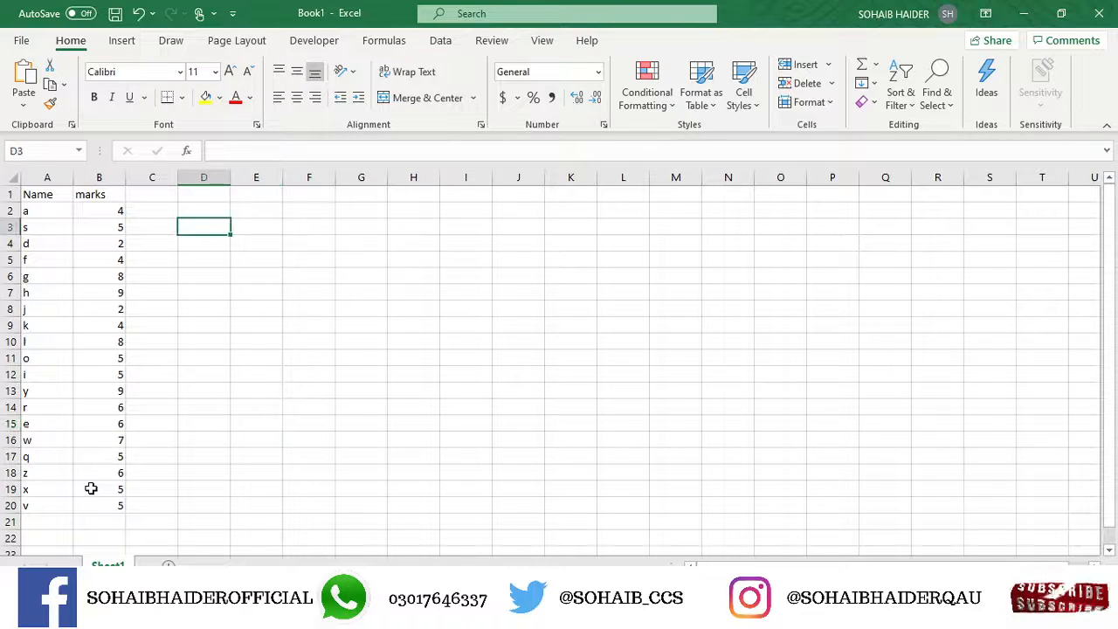
key("Left")
key("Left")
key("Left")
key("Up")
key("Up")
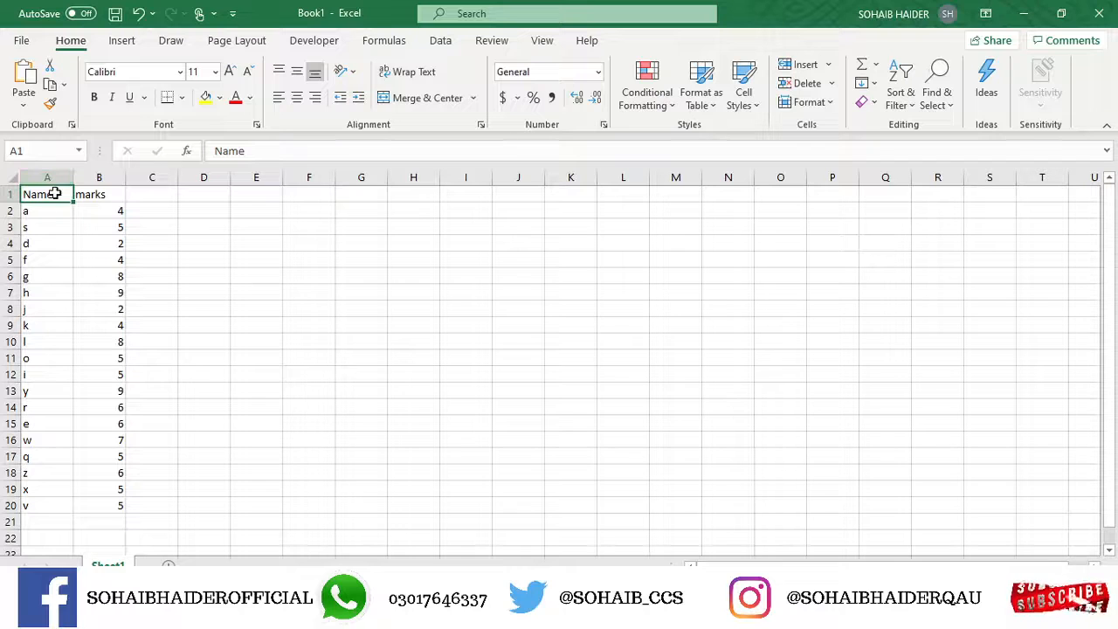
- Apply a Less Than conditional formatting rule to A1:B20, highlighting values below 4 with Light Red Fill with Dark Red Text
left_click_drag(45, 194, 115, 516)
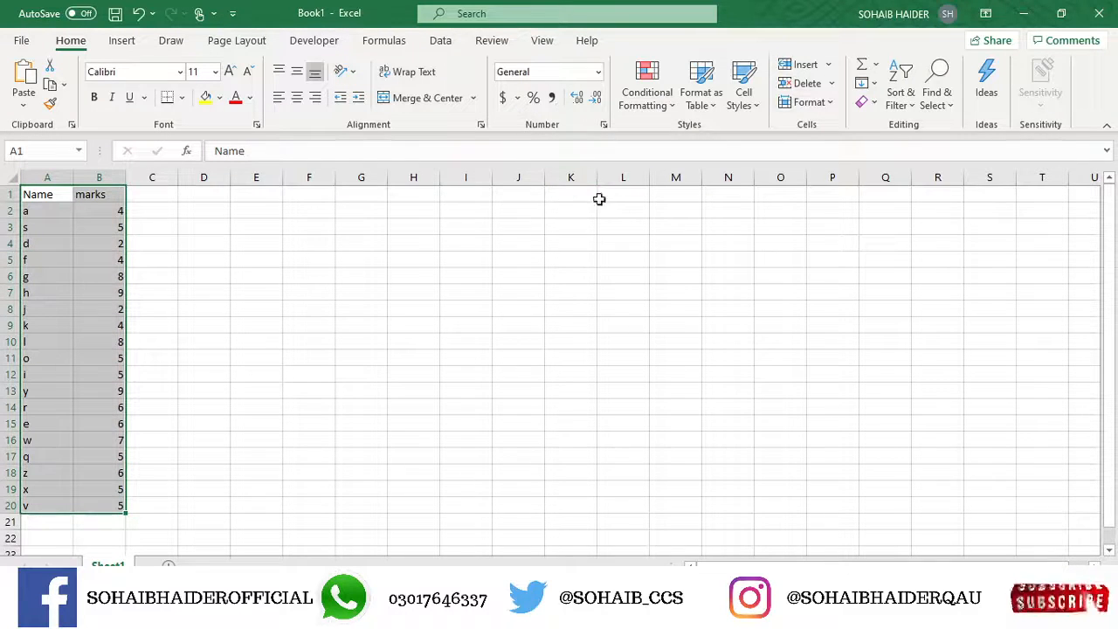
left_click(671, 107)
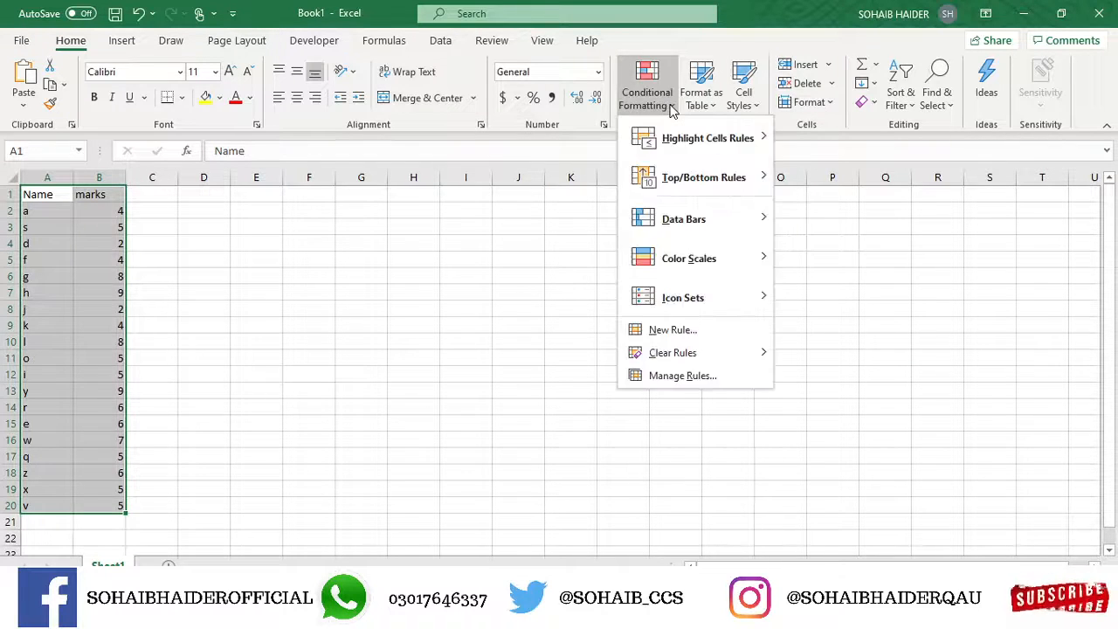
mouse_move(701, 145)
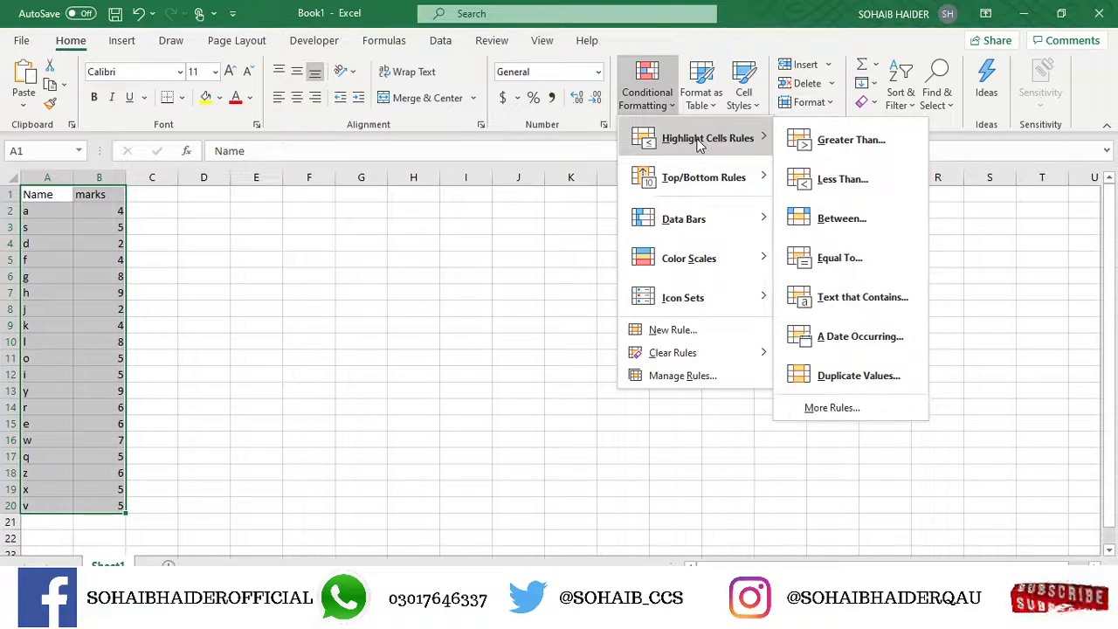
left_click(871, 174)
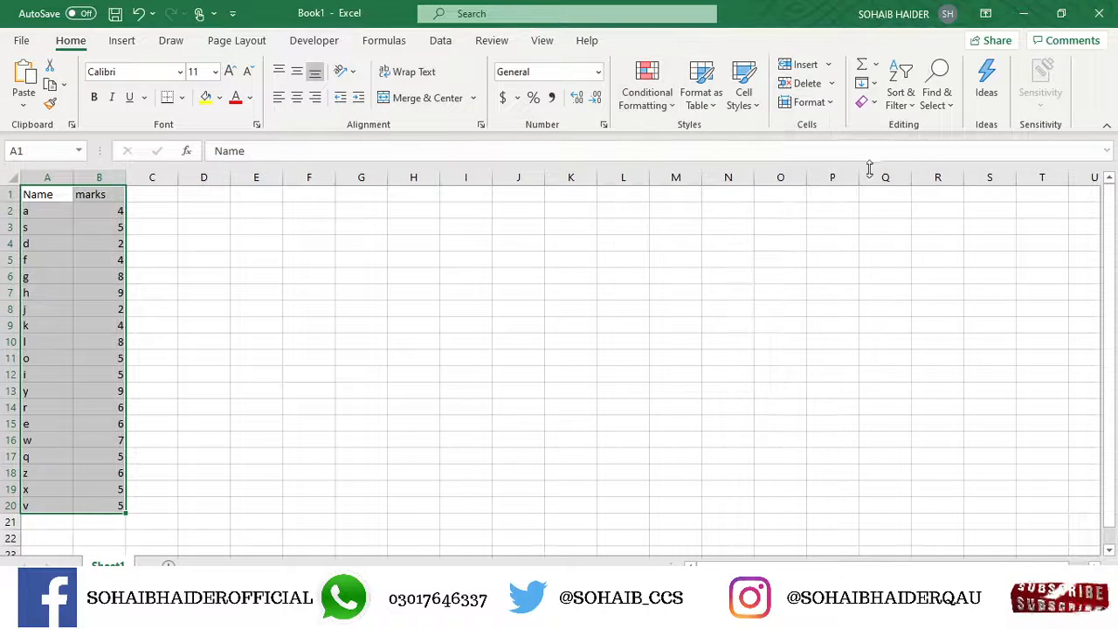
left_click(385, 320)
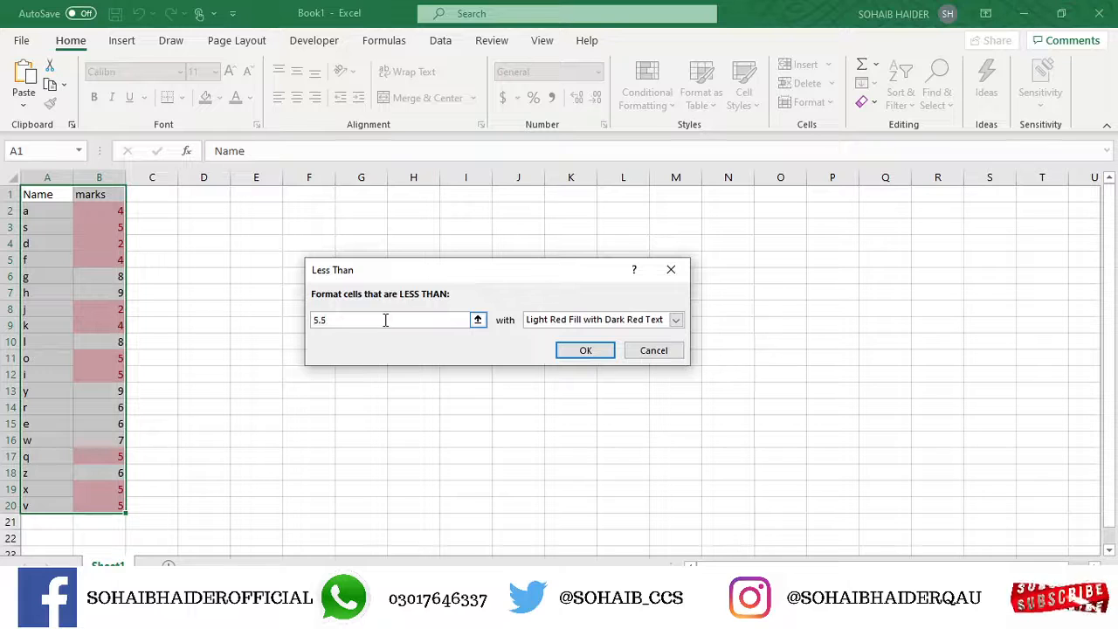
key("BackSpace")
type("4")
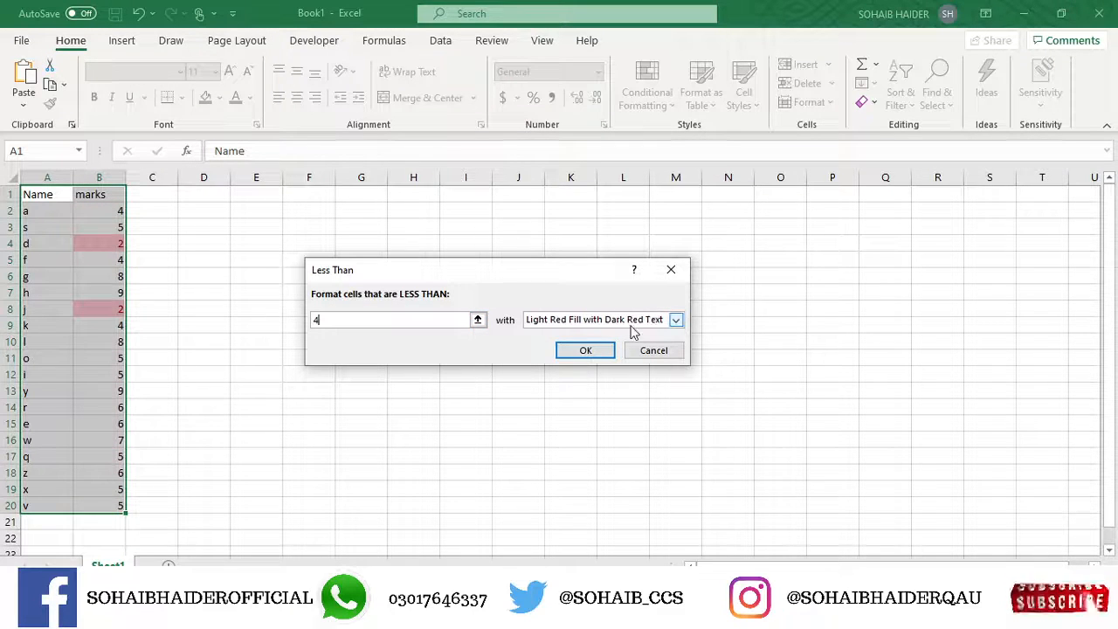
left_click(585, 350)
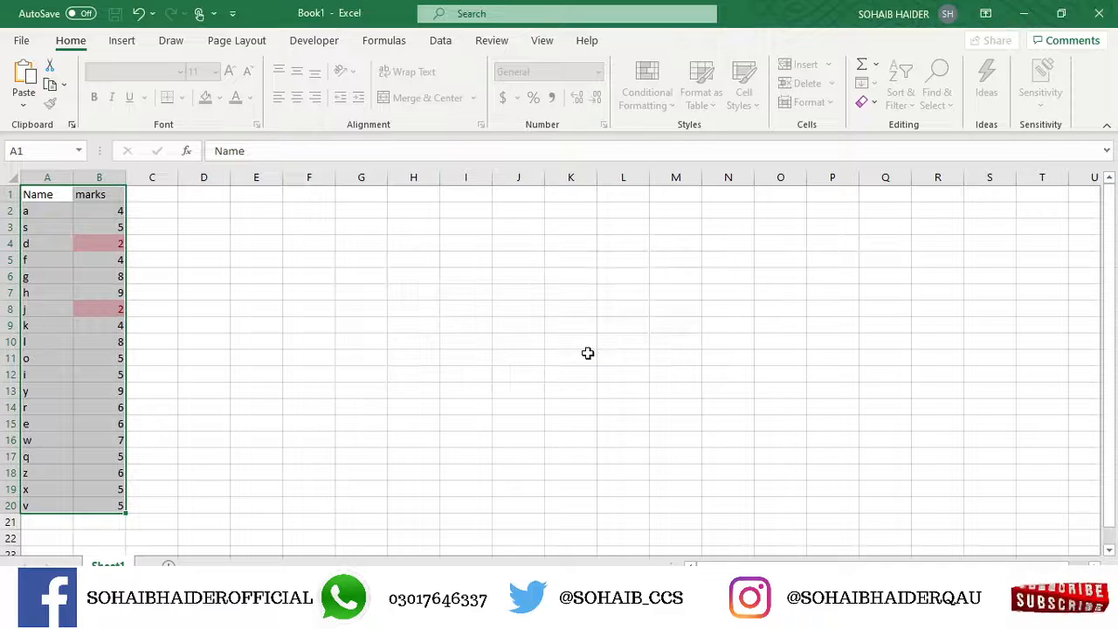
left_click(404, 358)
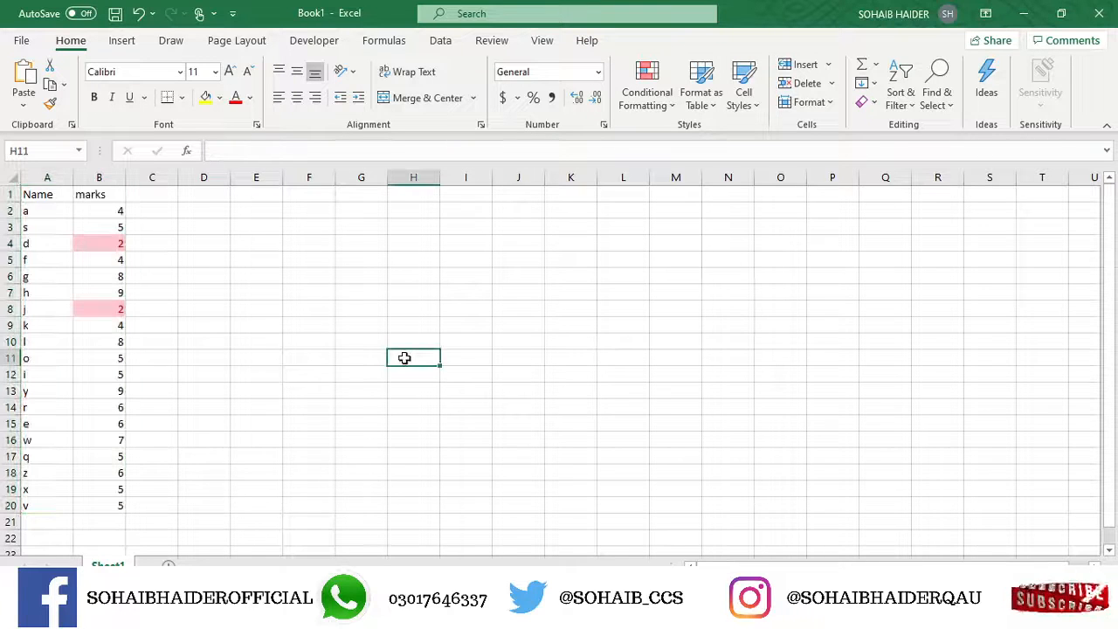
- Examine the highlighted cells in the marks column to see which marks meet the conditional formatting rule
left_click(102, 243)
left_click(116, 308)
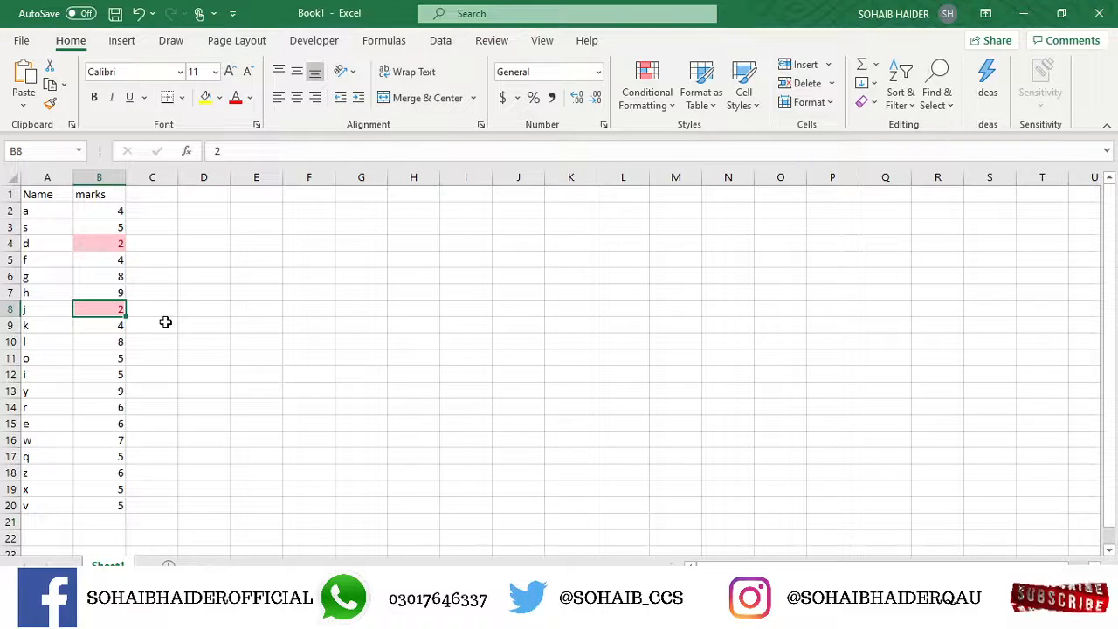
left_click(167, 400)
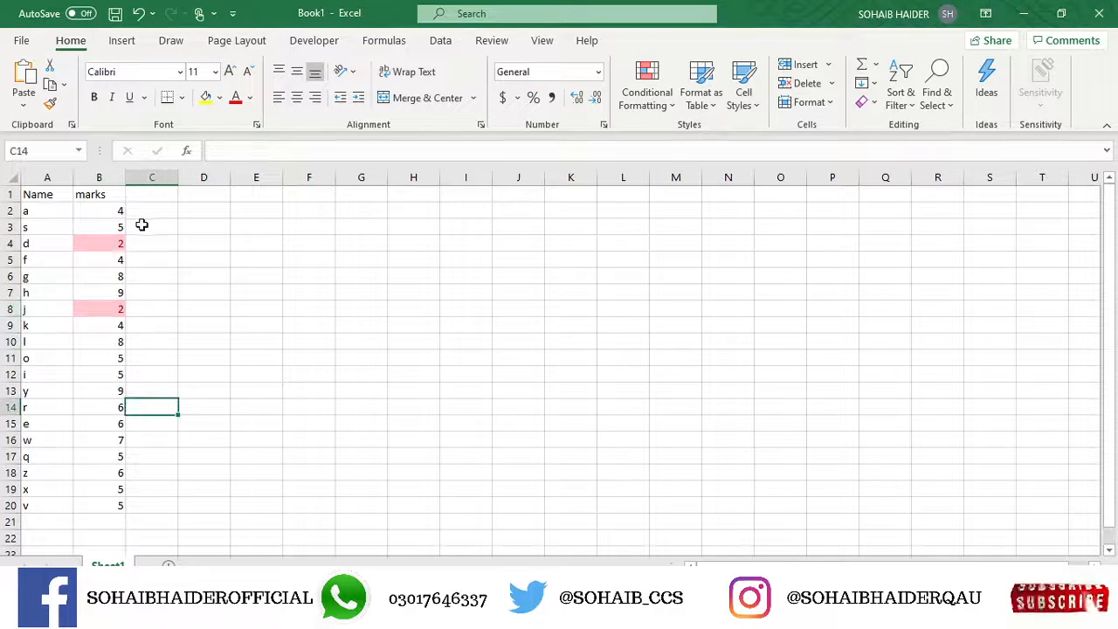
left_click(141, 224)
left_click(114, 247)
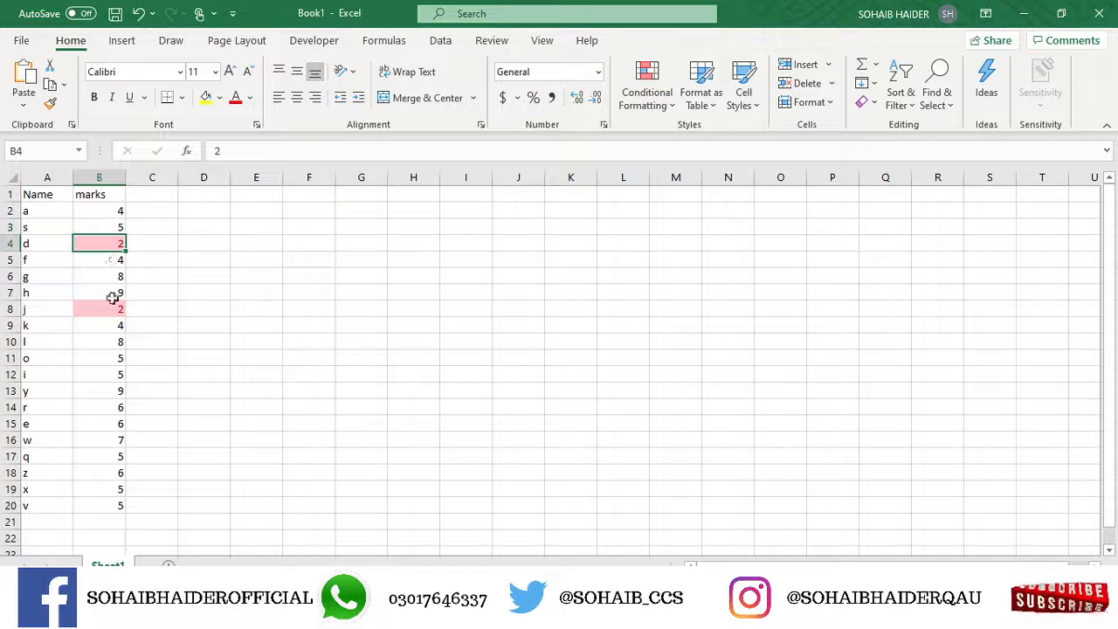
left_click(115, 320)
left_click(117, 309)
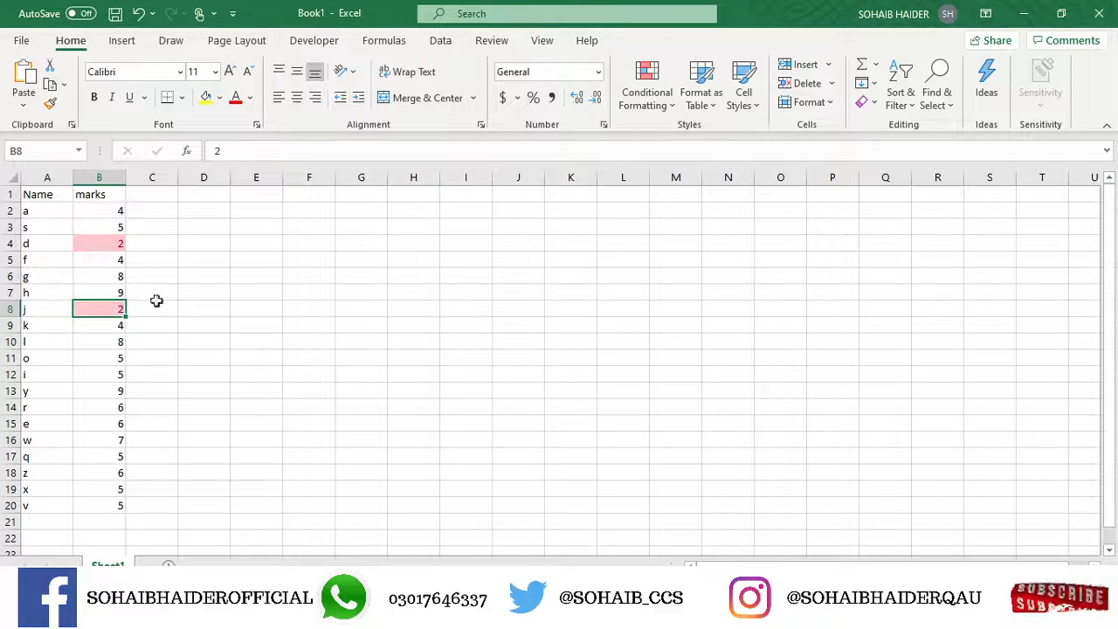
left_click(236, 290)
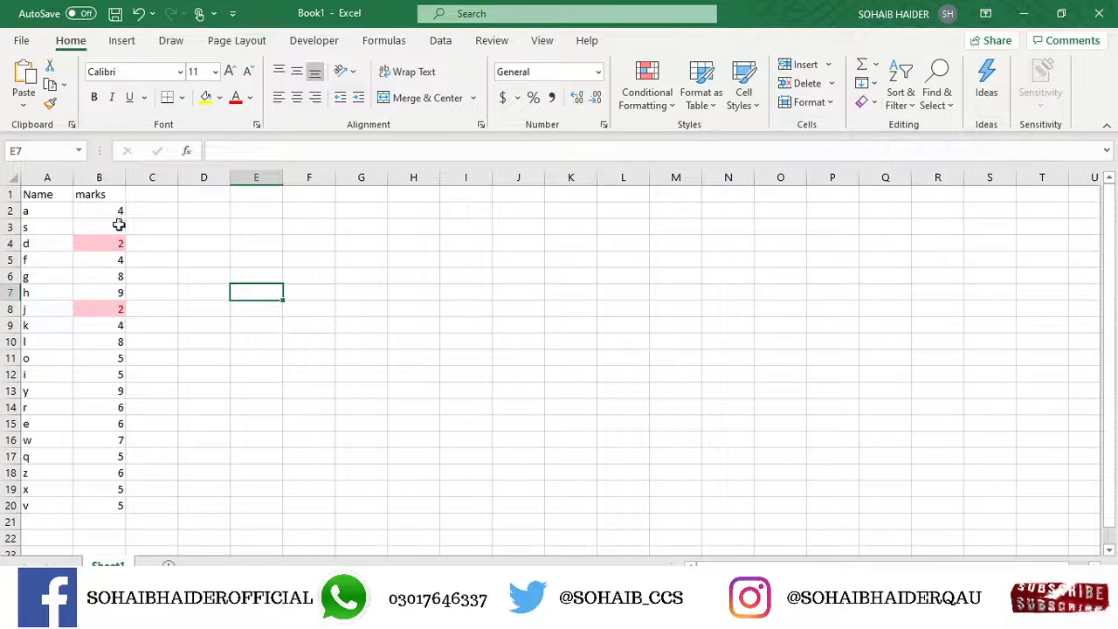
- Copy the marks in B2:B8 and paste them into column C starting at cell C3
left_click(152, 210)
left_click(114, 210)
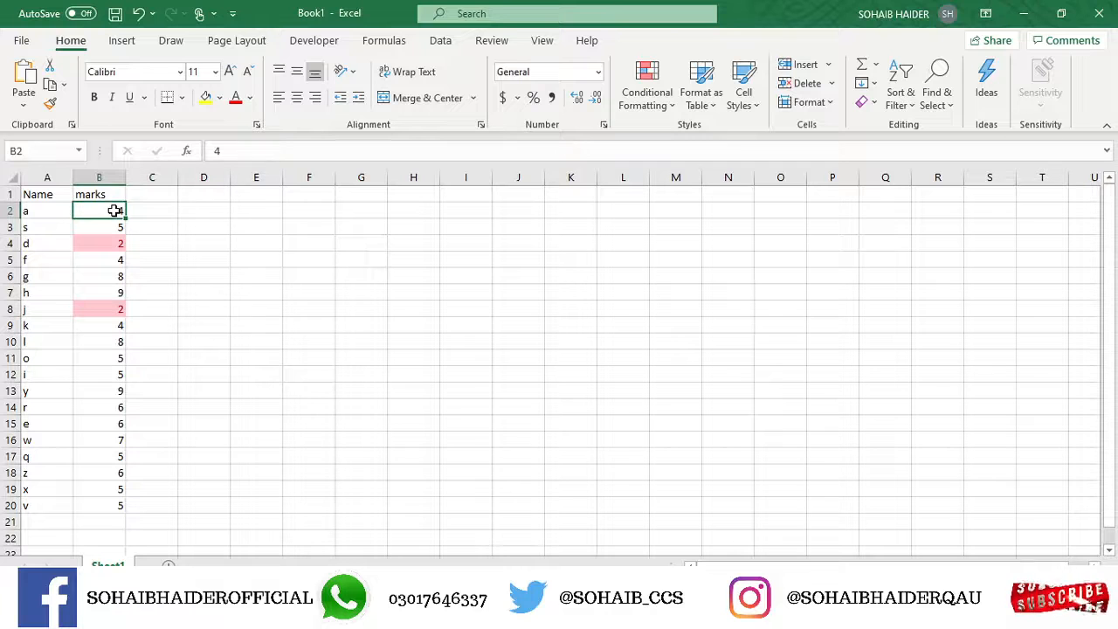
left_click_drag(114, 210, 115, 305)
key("ctrl+c")
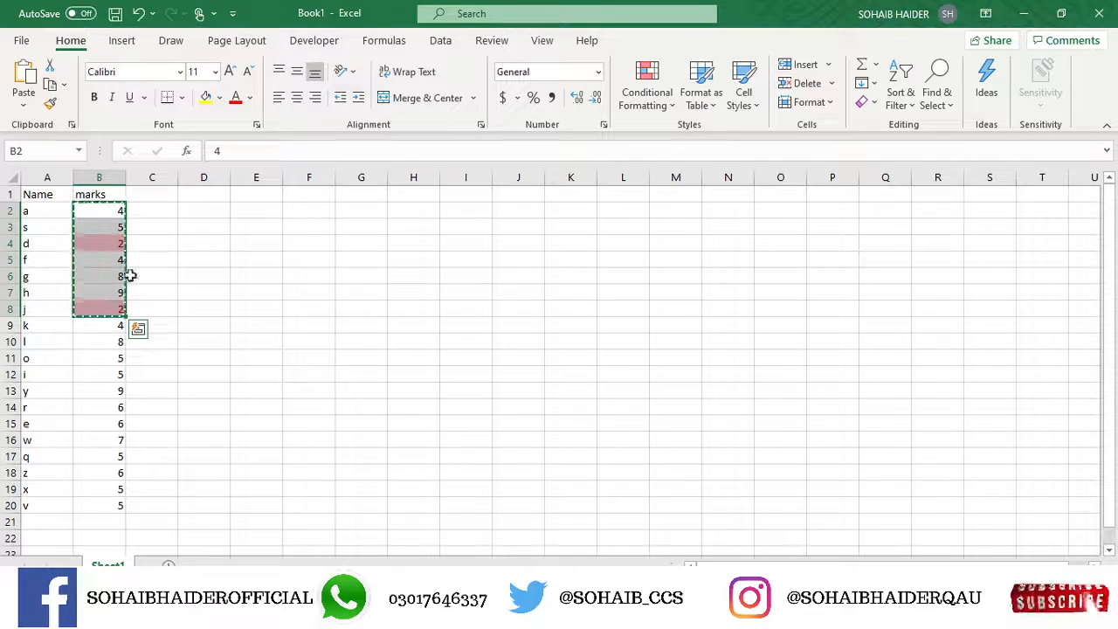
left_click(153, 227)
key("ctrl+v")
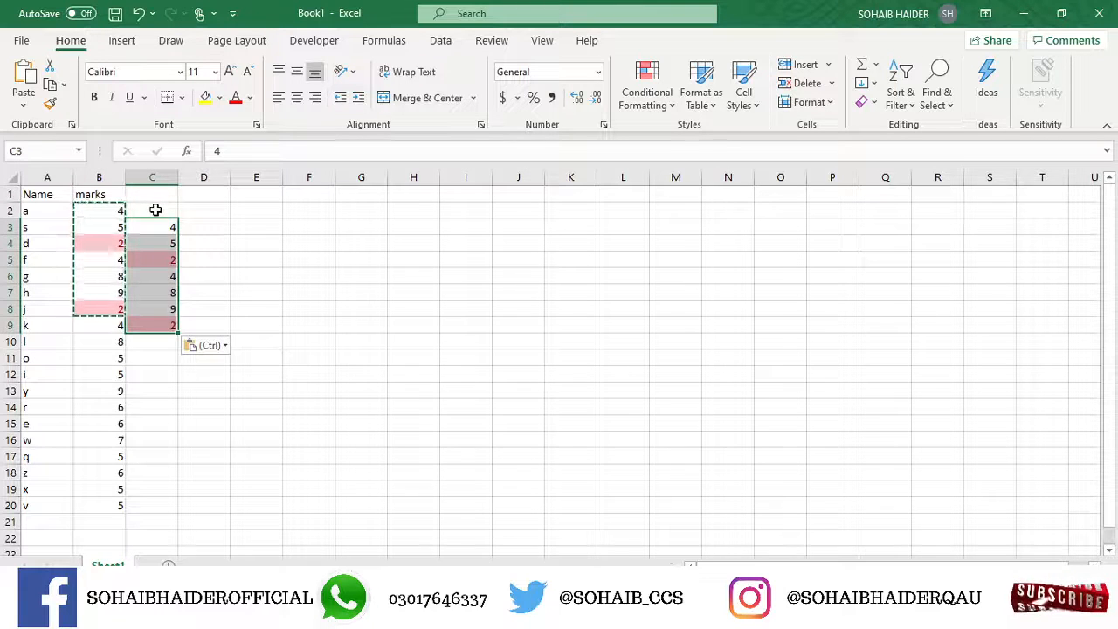
- Enter 4 in cell C2, directly above the pasted marks
left_click(155, 210)
type("f")
key("BackSpace")
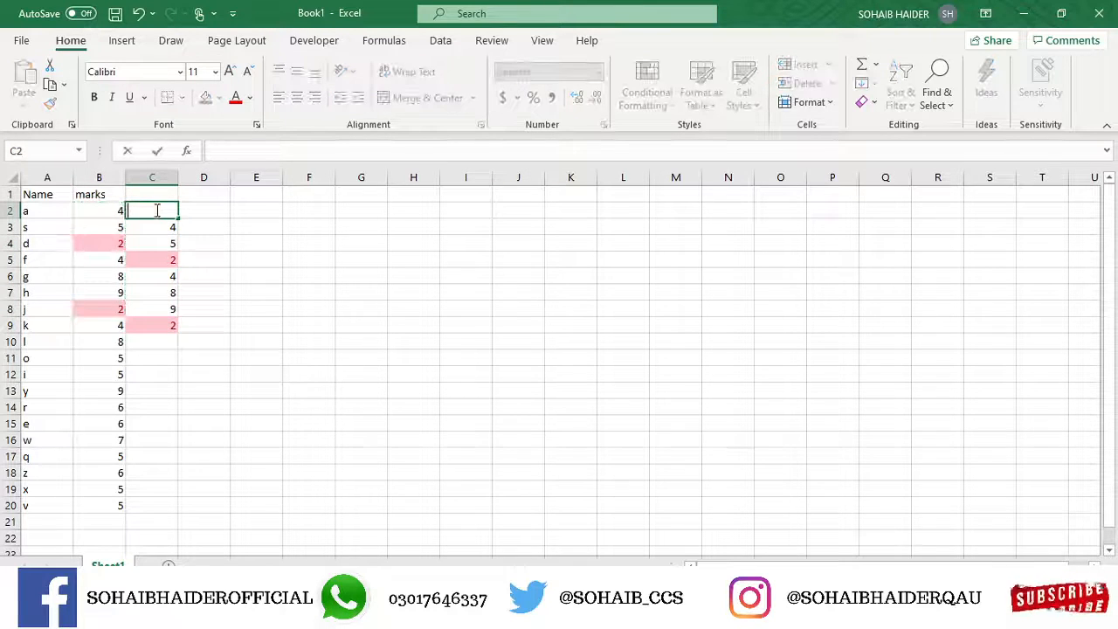
type("4")
- Fill C2:C20 with a linear series down the column, using the Trend option
left_click_drag(207, 266, 166, 324)
left_click(169, 213)
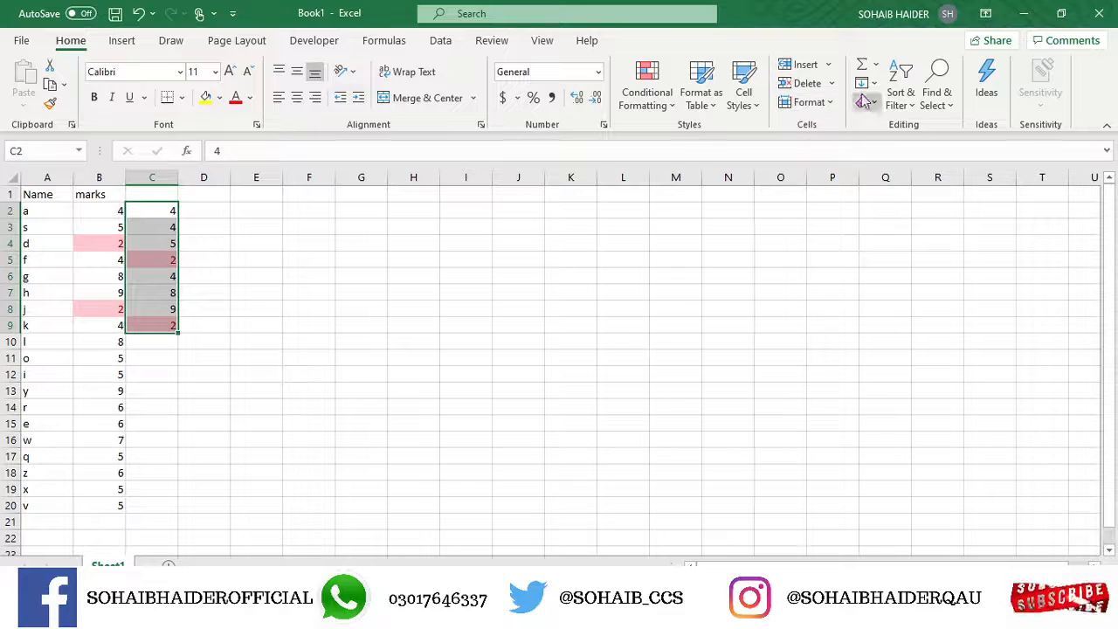
left_click_drag(161, 210, 131, 500)
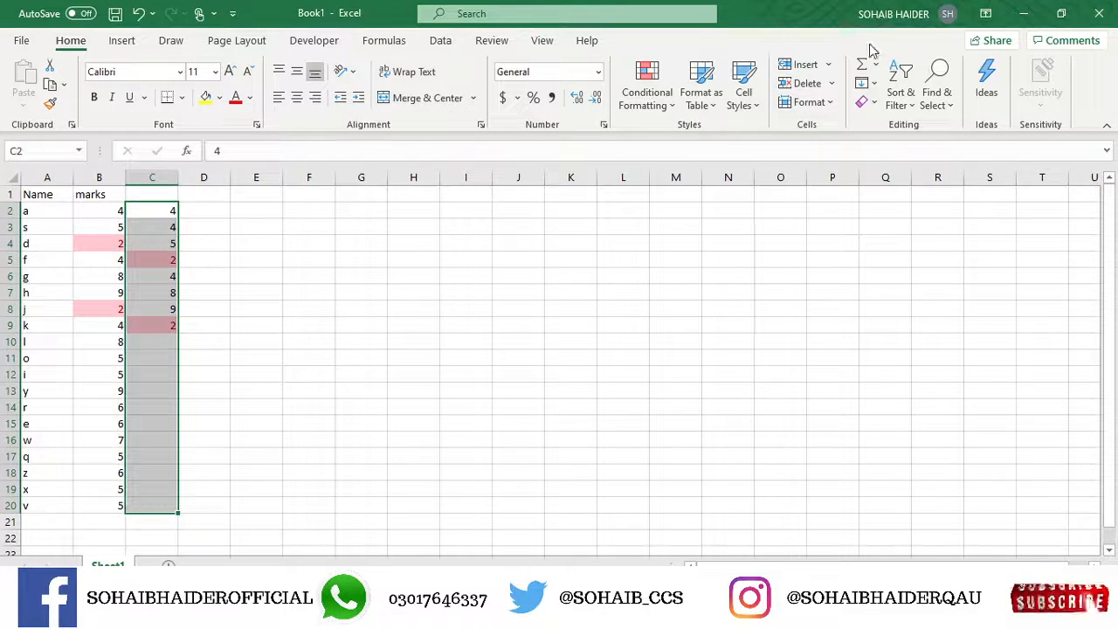
left_click(870, 85)
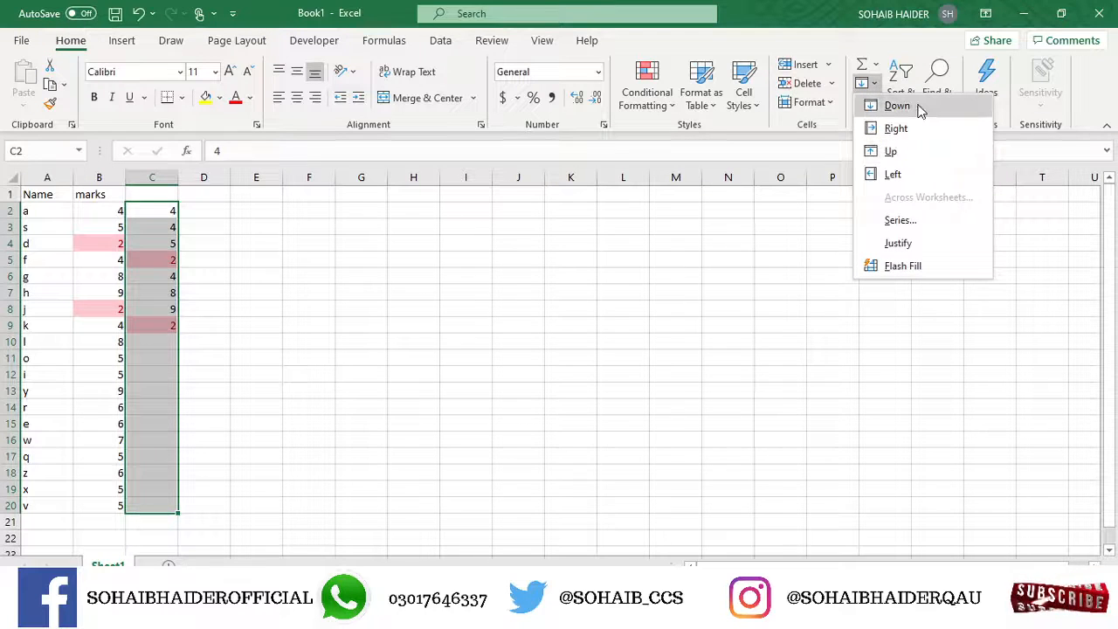
left_click(918, 220)
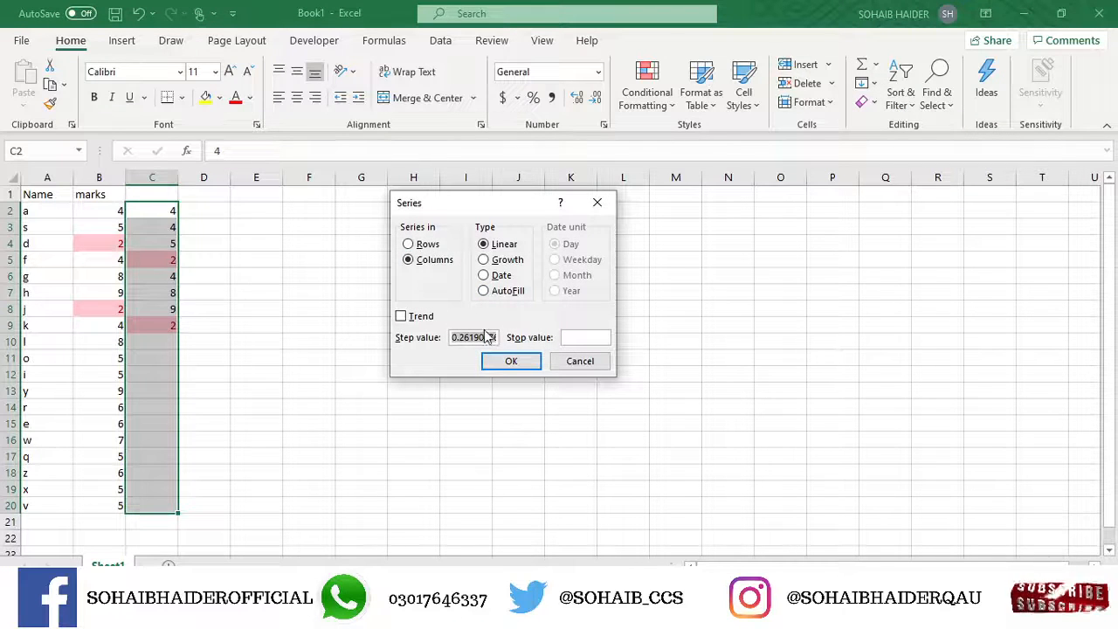
left_click(402, 316)
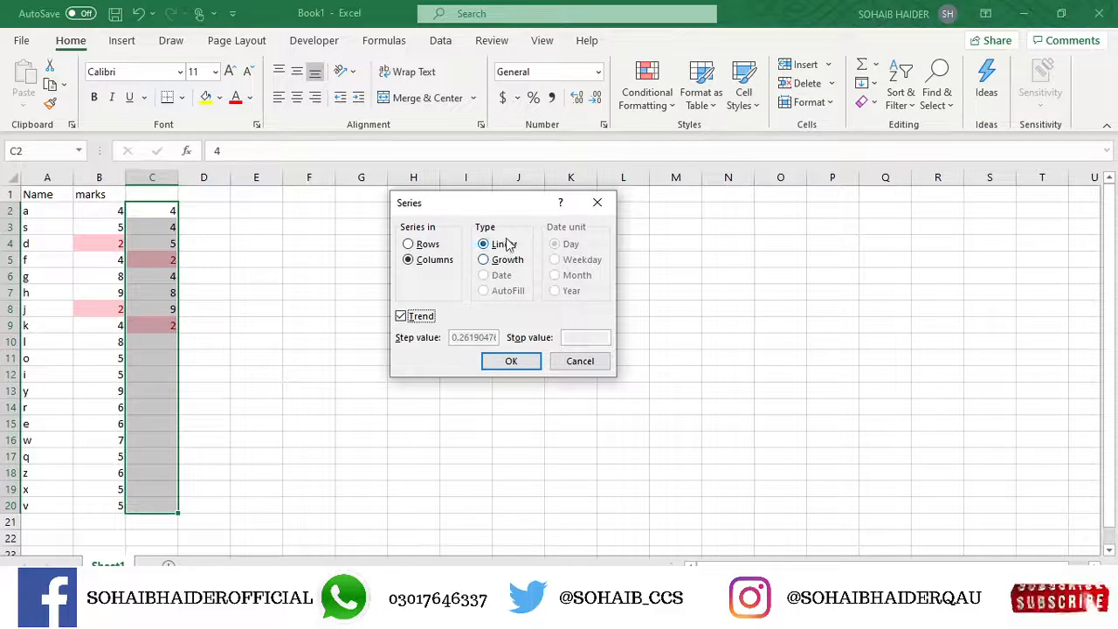
left_click(513, 358)
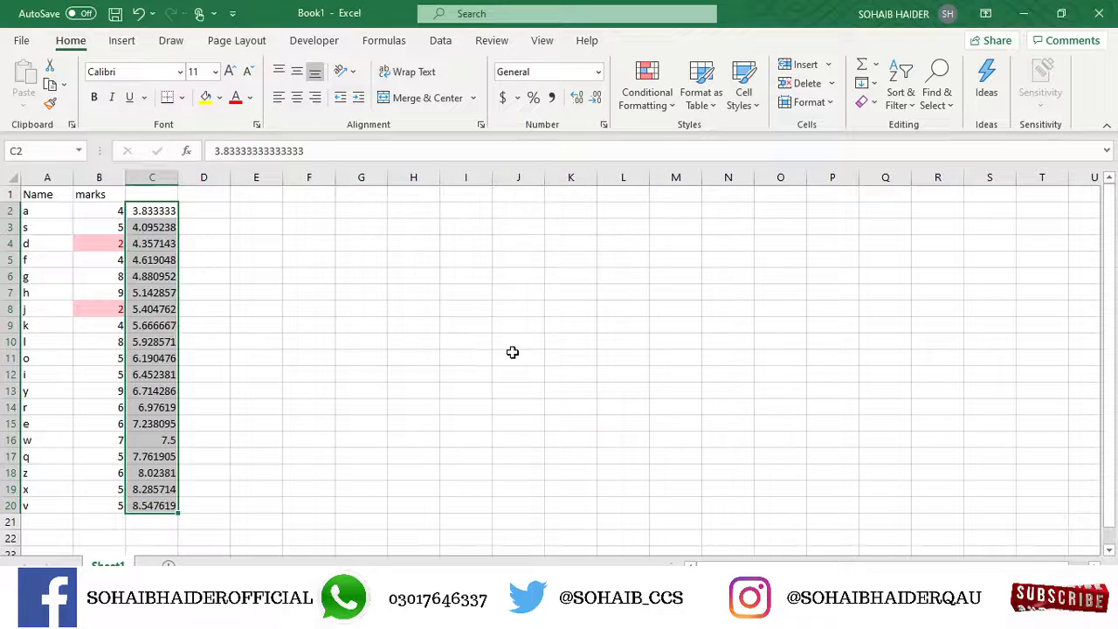
- Examine the values of the trend series in column C from C2 down to C20
left_click(421, 376)
left_click(166, 225)
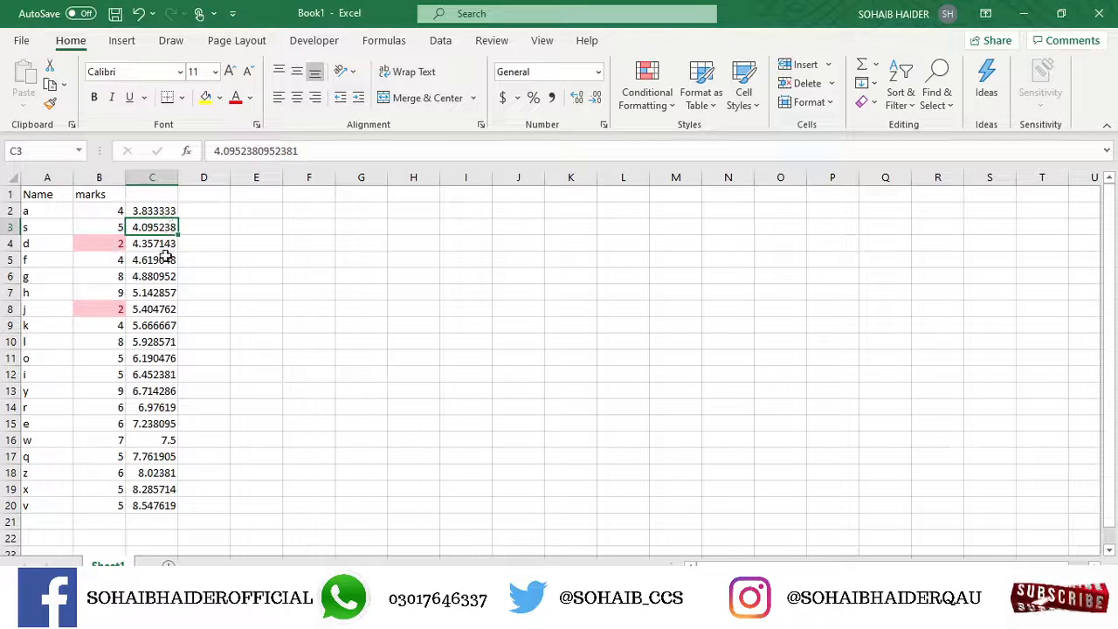
left_click(166, 256)
left_click(166, 325)
left_click(163, 424)
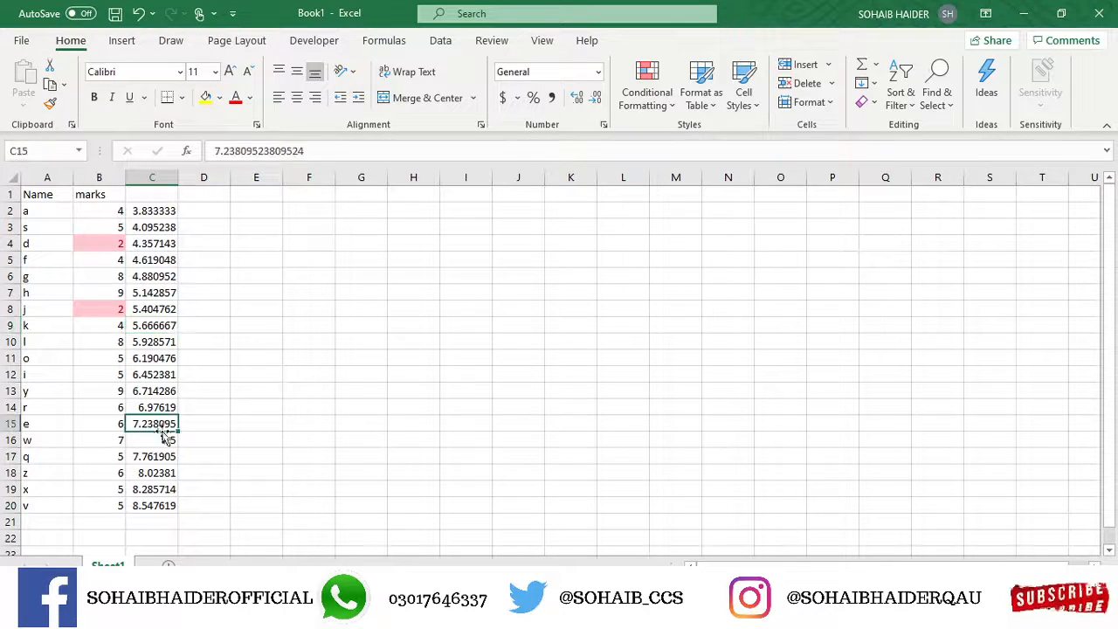
left_click(164, 472)
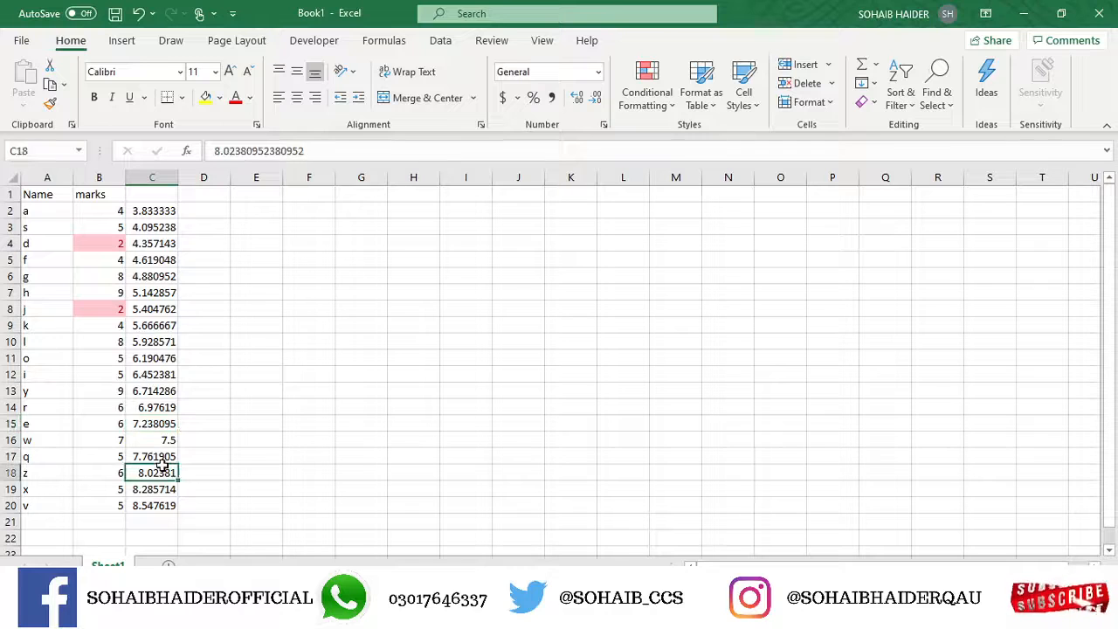
left_click(177, 211)
key("Right")
key("Down")
key("Down")
key("Down")
key("Down")
key("Down")
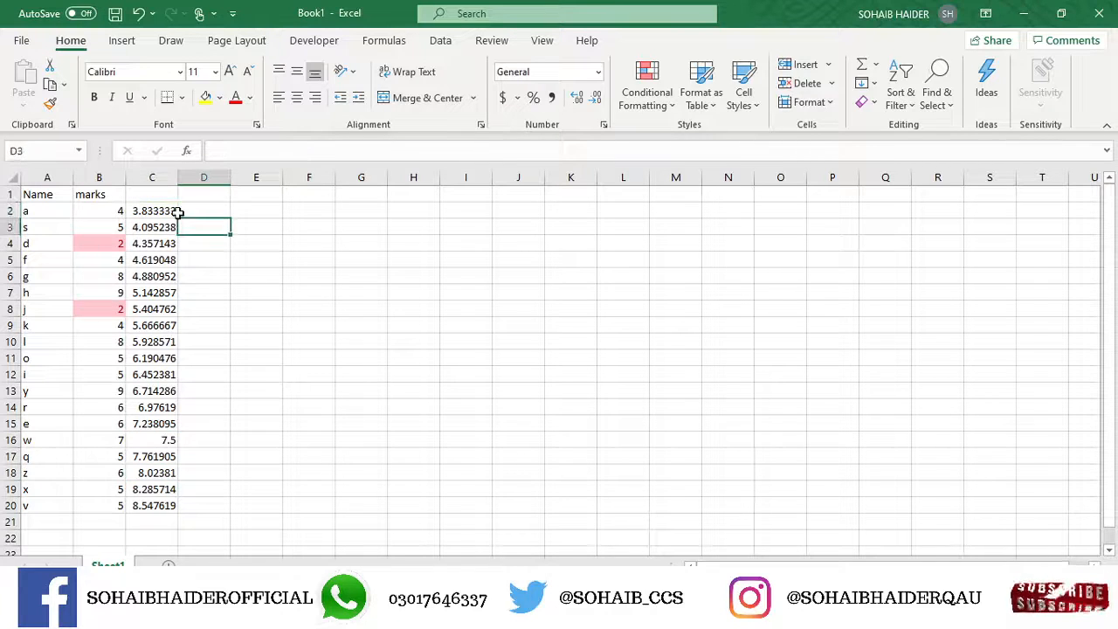
key("Down")
key("Down")
key("Down")
key("Down")
key("Down")
key("Down")
key("Down")
key("Down")
key("Down")
key("Down")
key("Down")
key("Down")
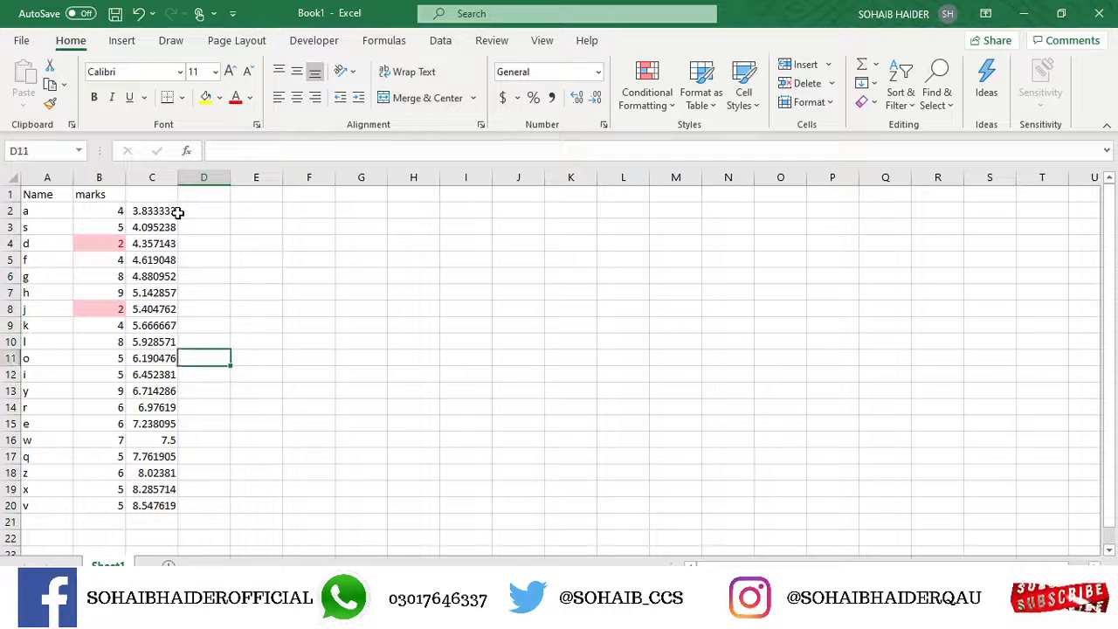
key("Down")
left_click(170, 212)
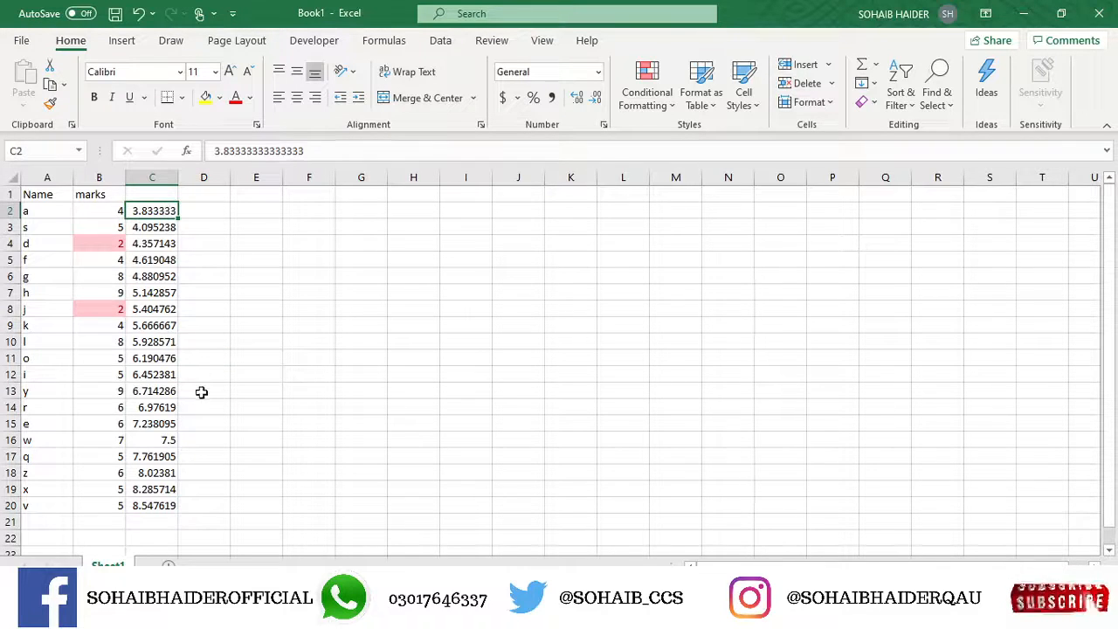
left_click(151, 507)
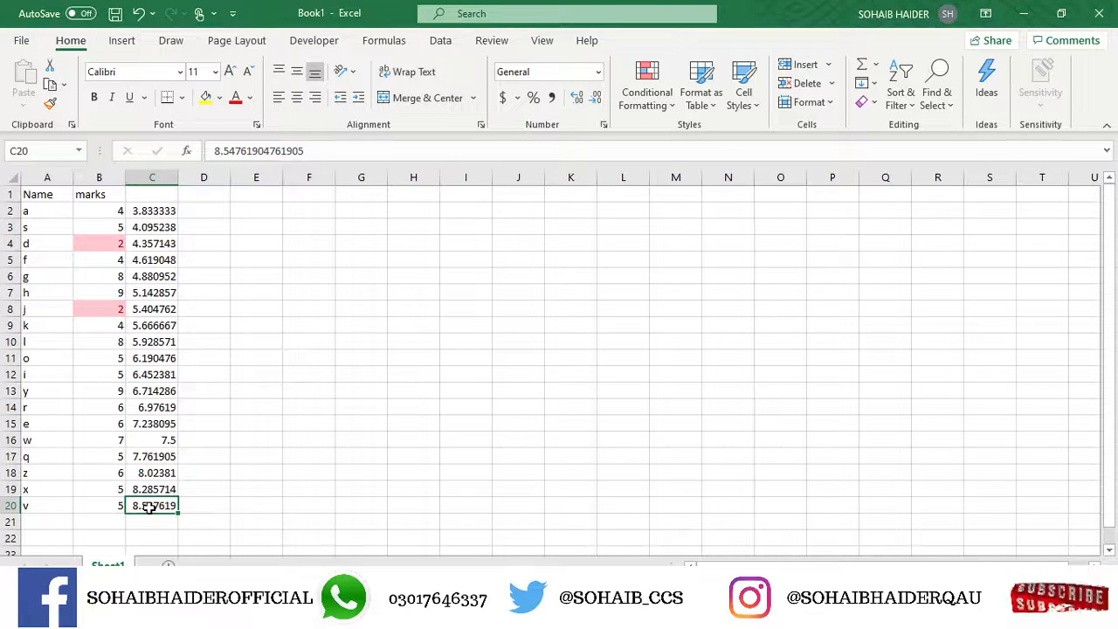
- Undo the trend series fill in column C
key("ctrl+z")
left_click(211, 226)
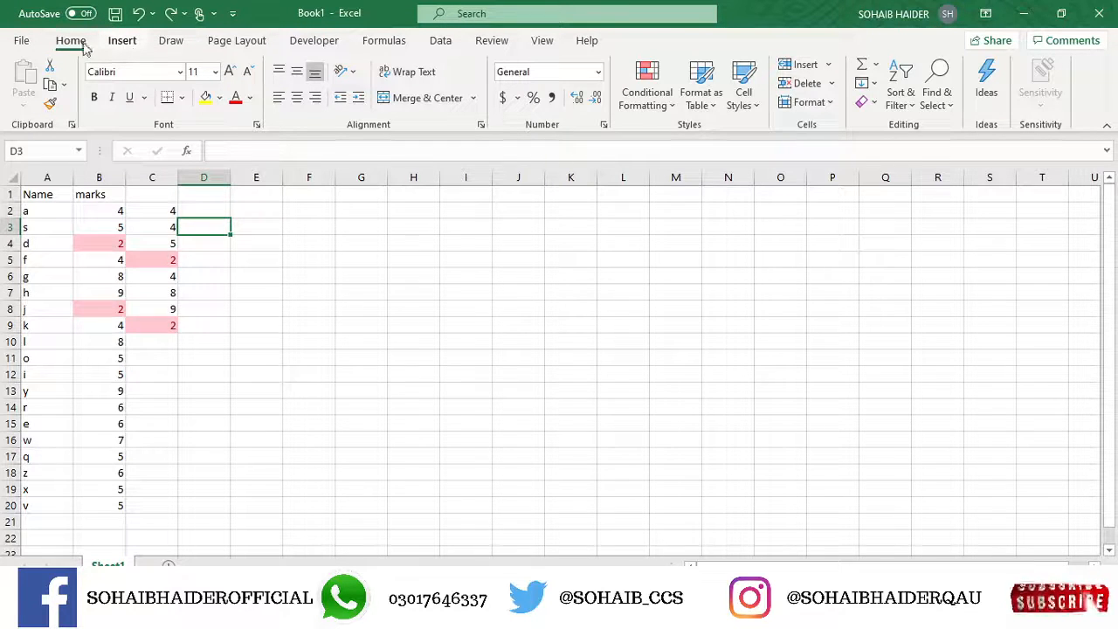
left_click(123, 40)
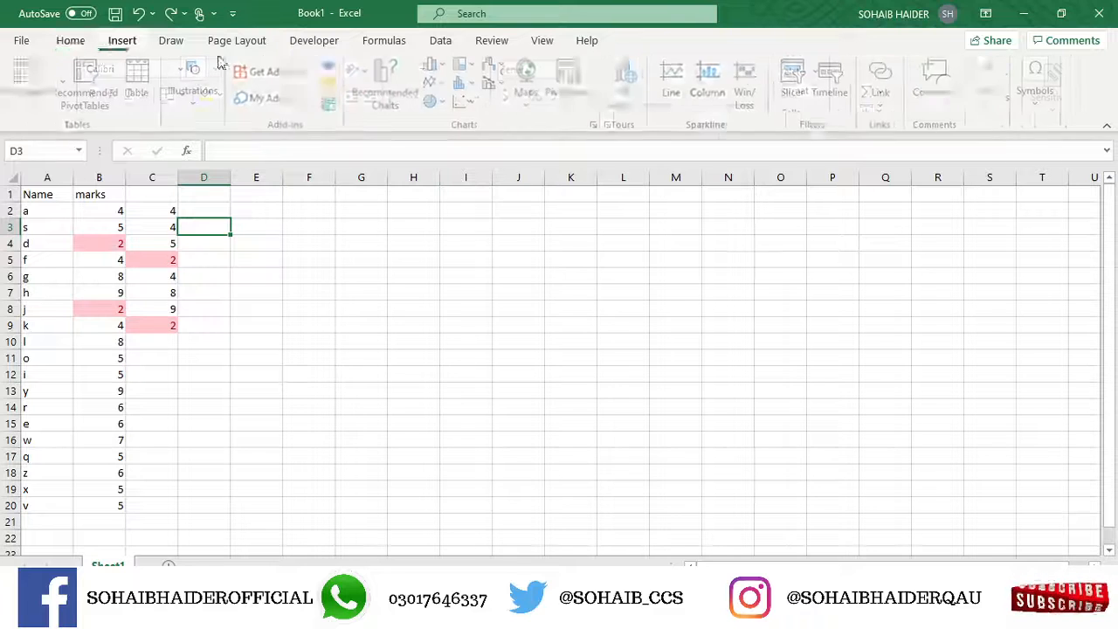
left_click(70, 41)
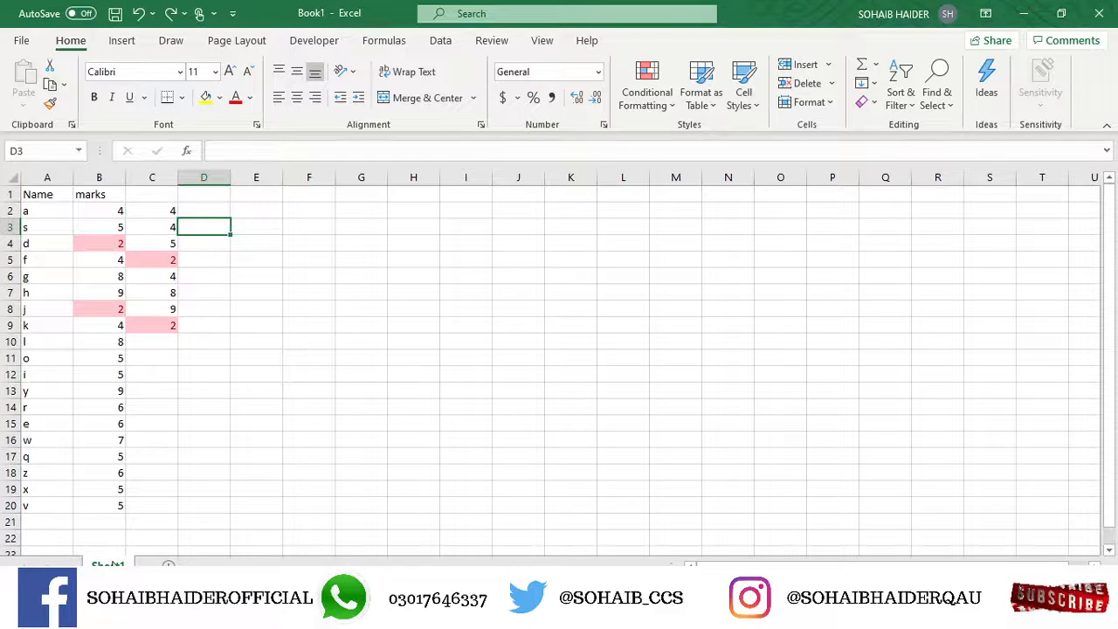
- Add a second worksheet to the workbook, check the first sheet, and return to the new blank one
left_click(168, 566)
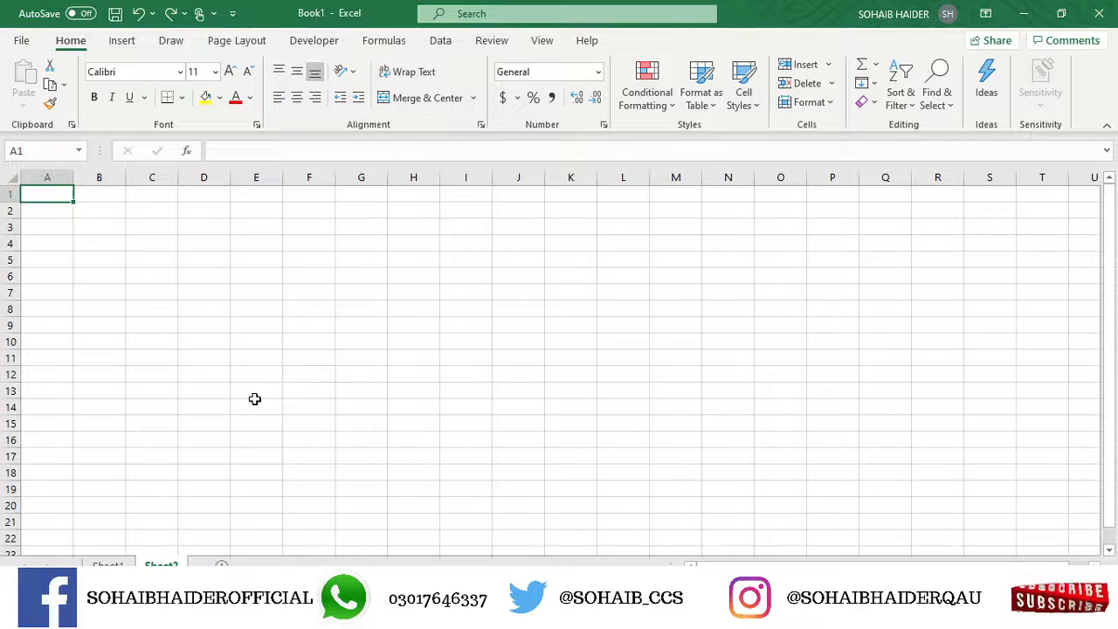
left_click(107, 565)
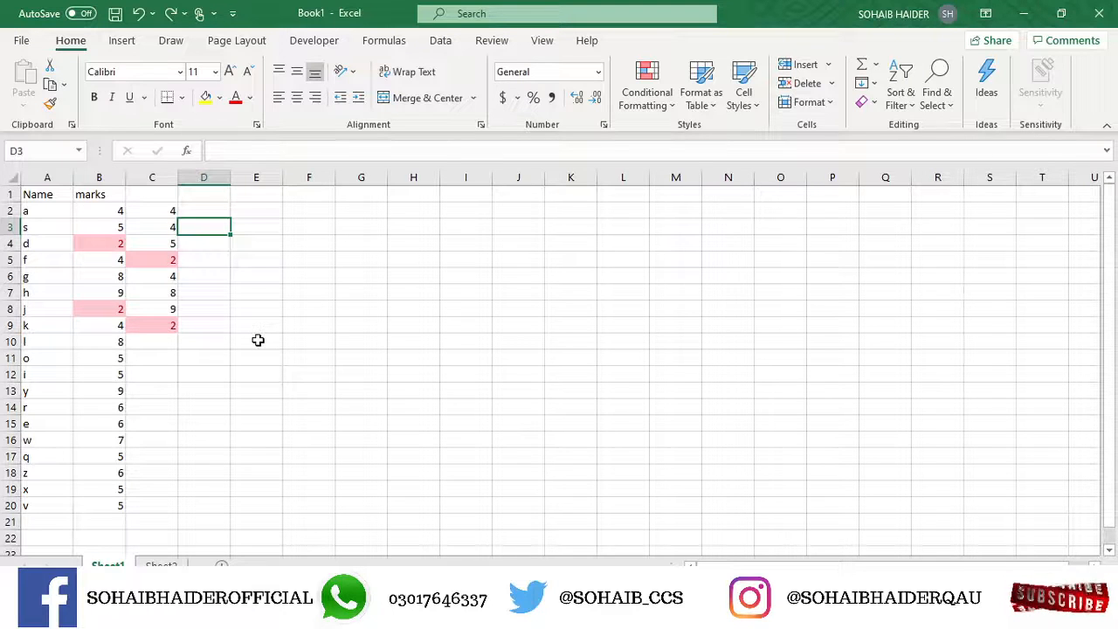
left_click(161, 564)
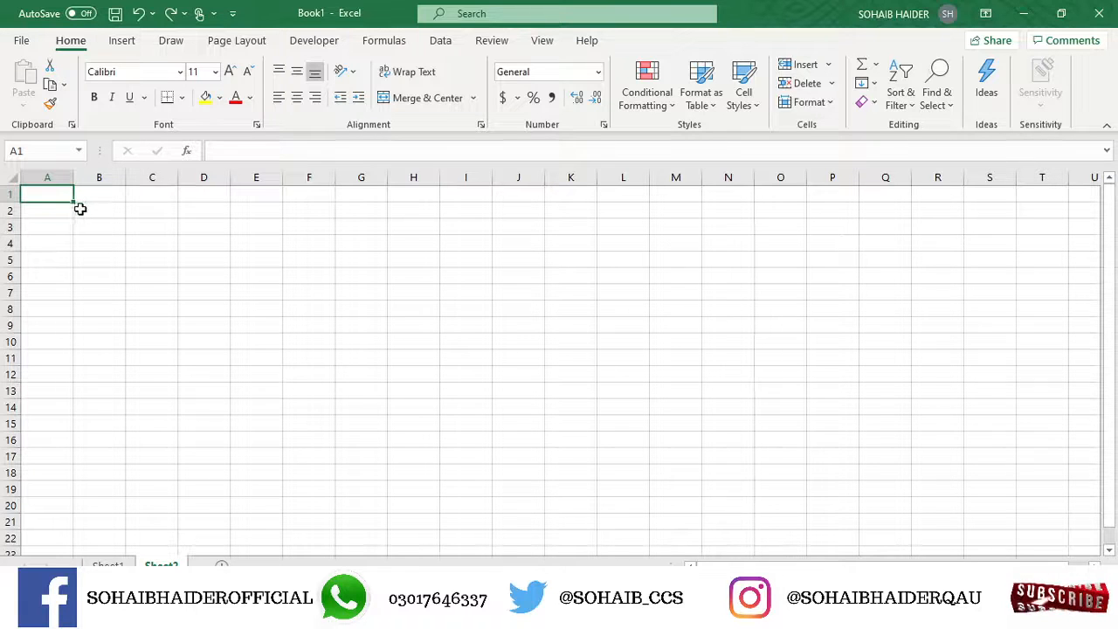
left_click(154, 246)
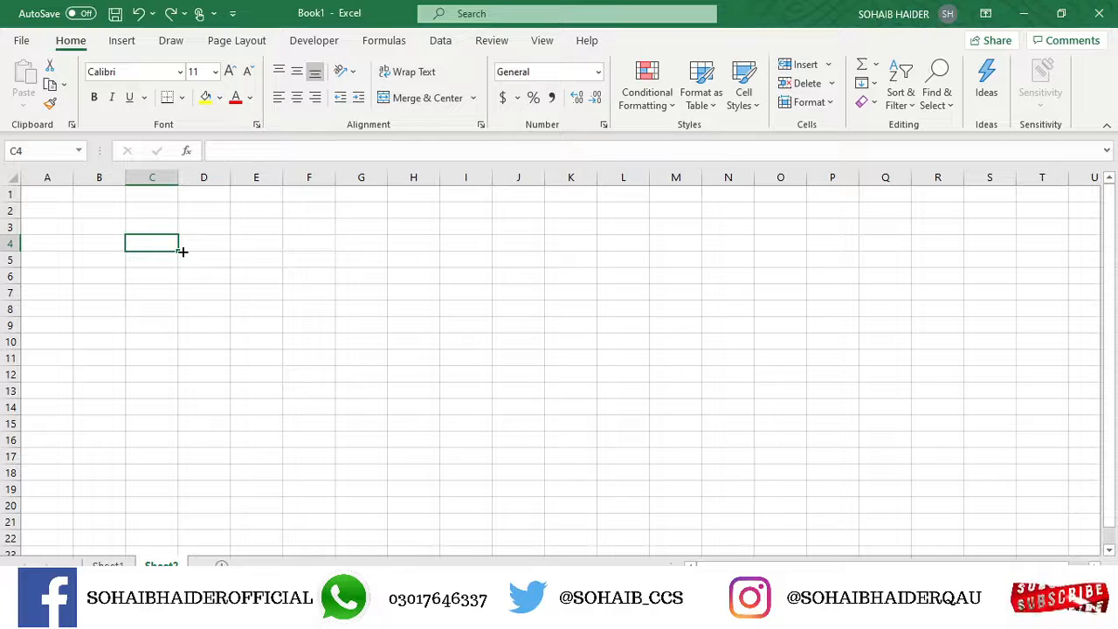
- Enter the numbers 1, 2 and 3 in cells A2 to A4 of the new sheet
left_click(64, 210)
type("1")
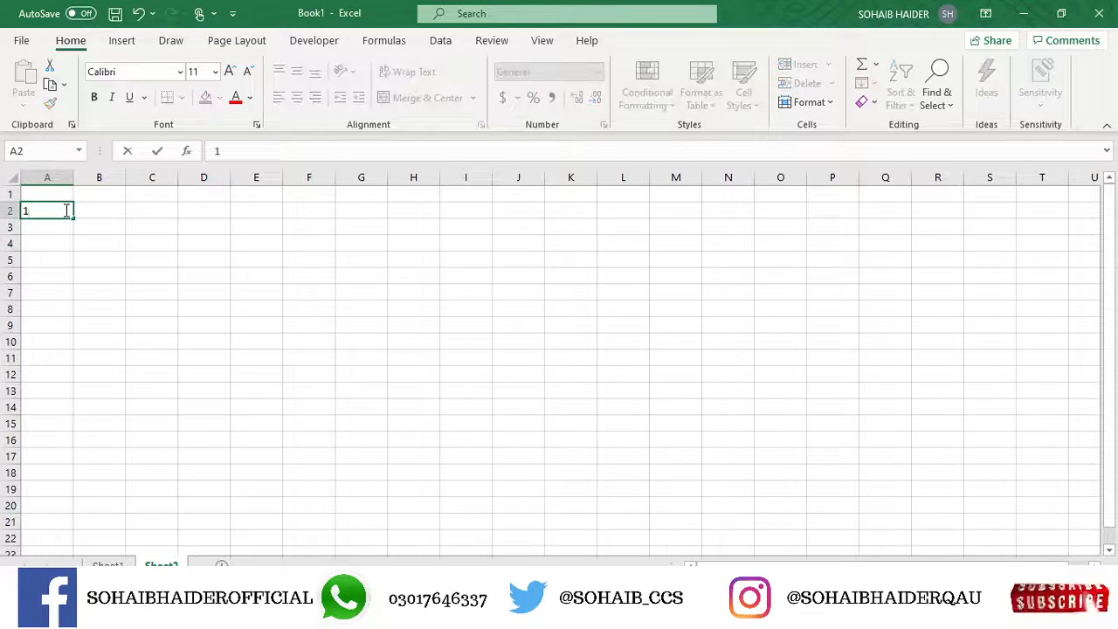
key("Return")
type("2")
key("Return")
type("3")
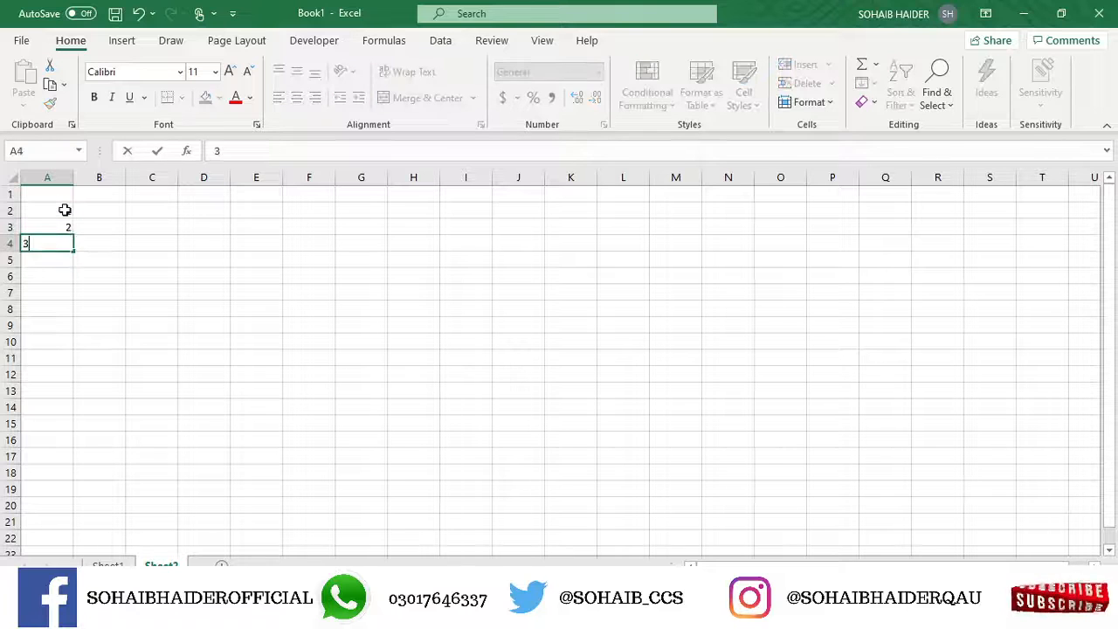
key("Return")
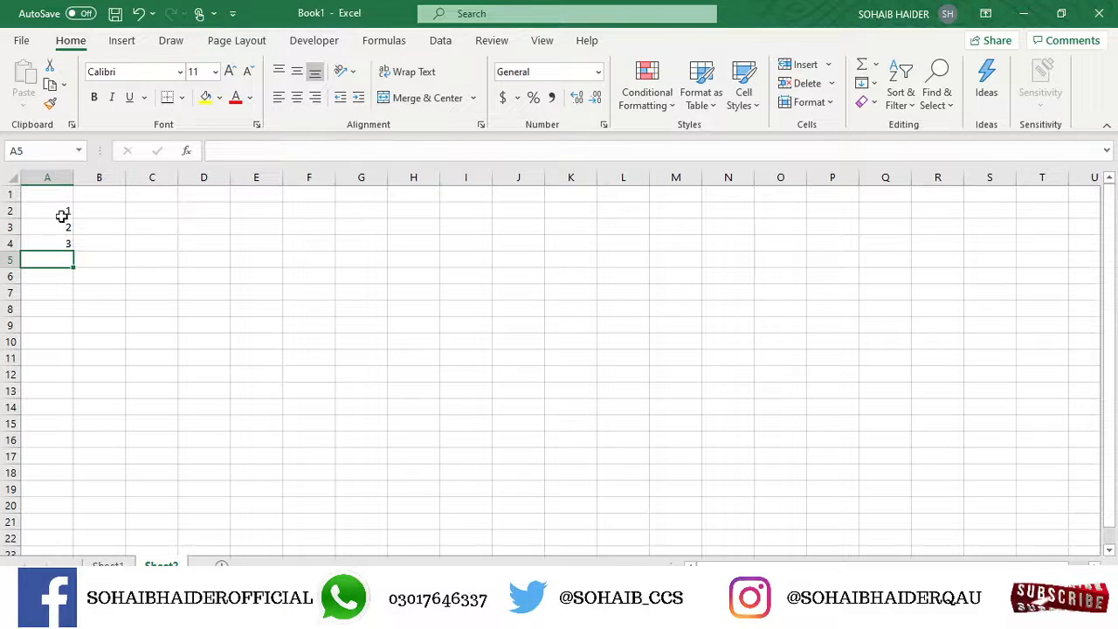
- Extend the number series in A2:A4 down column A to row 31 with AutoFill
left_click(63, 211)
left_click_drag(64, 208, 65, 247)
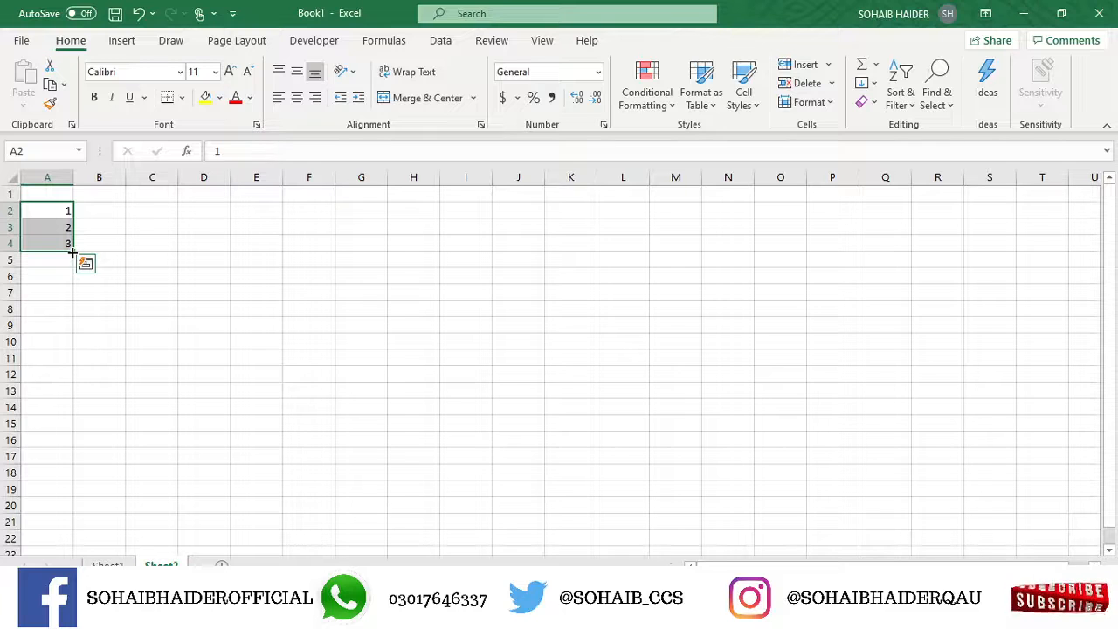
left_click_drag(72, 252, 84, 465)
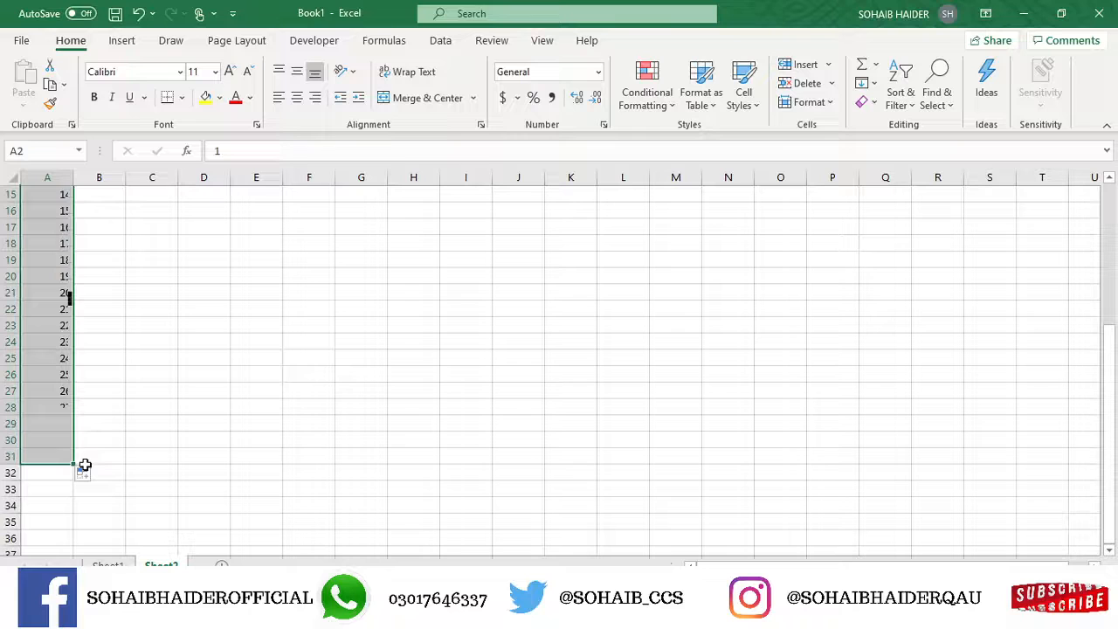
left_click(153, 407)
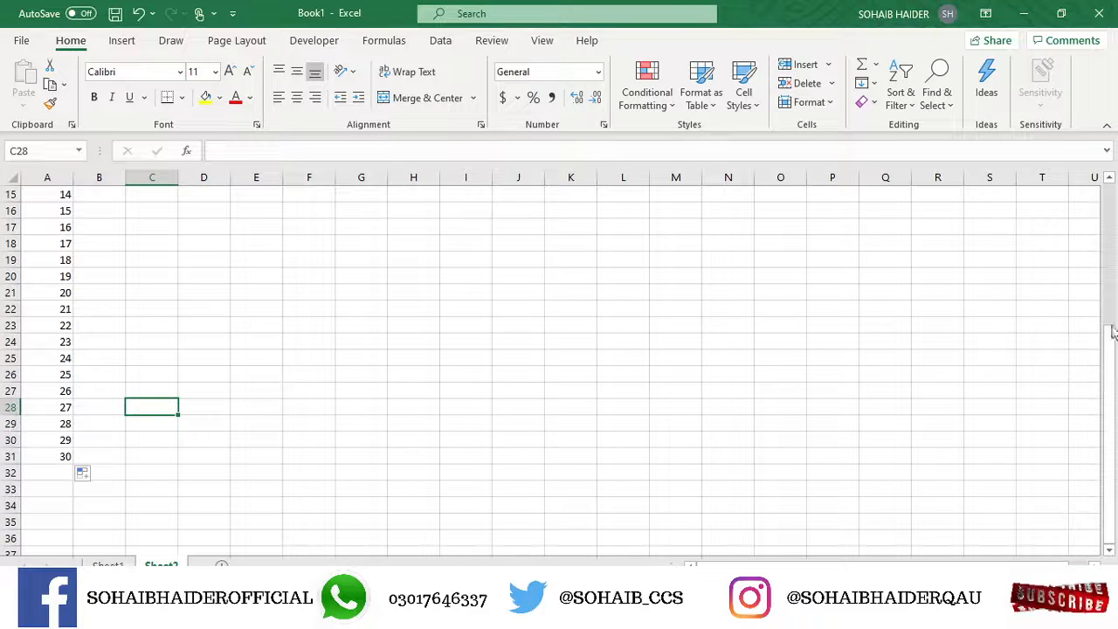
- Enter the letters a, b and c in cells B2 to B4 beside the first three numbers
left_click(1112, 217)
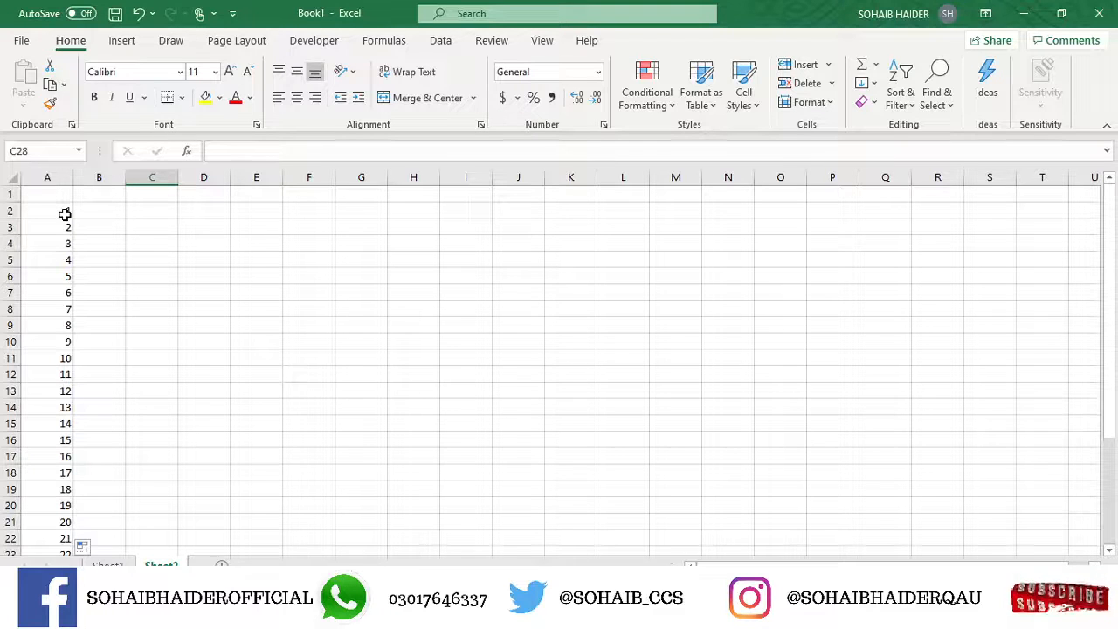
left_click(111, 210)
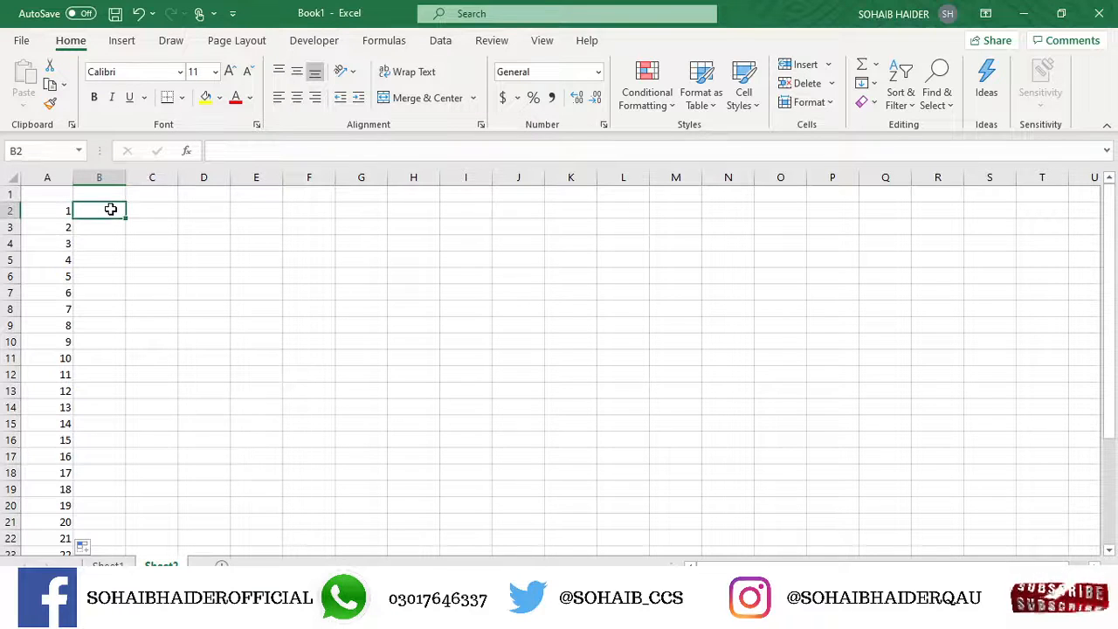
type("a")
key("Return")
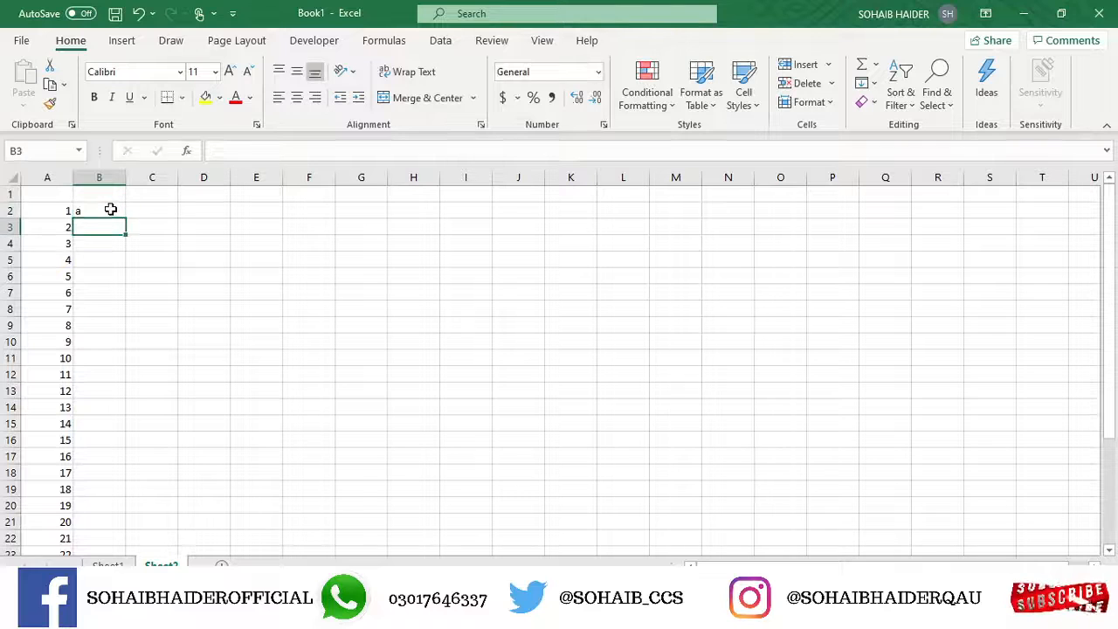
type("b")
key("Return")
type("c")
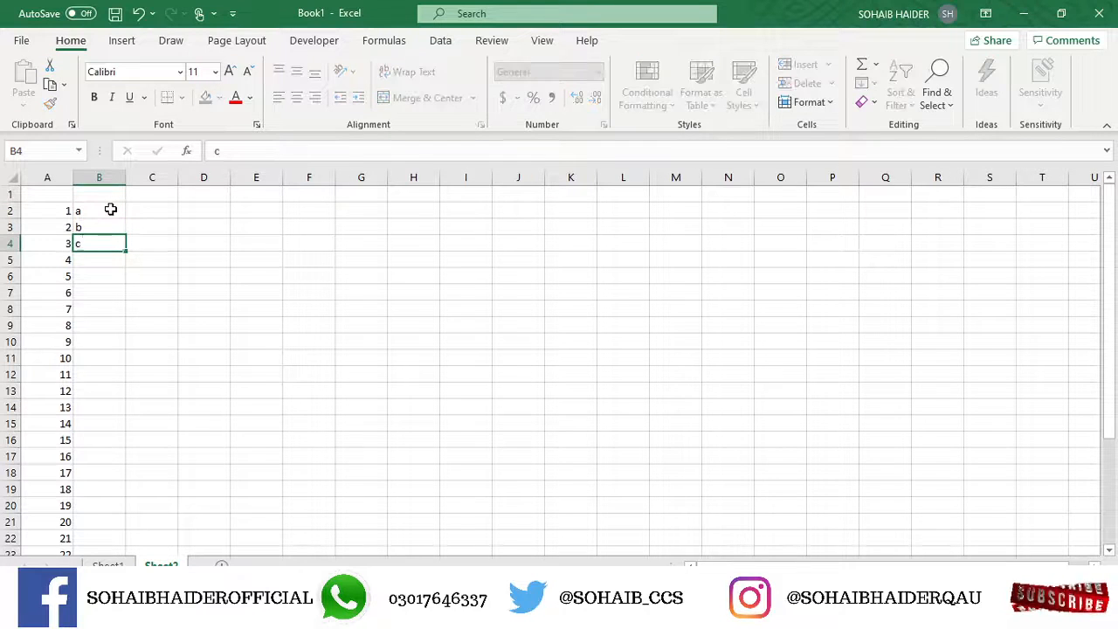
key("Return")
- AutoFill the letters in B2:B4 down column B to row 31, level with the last number
left_click(111, 210)
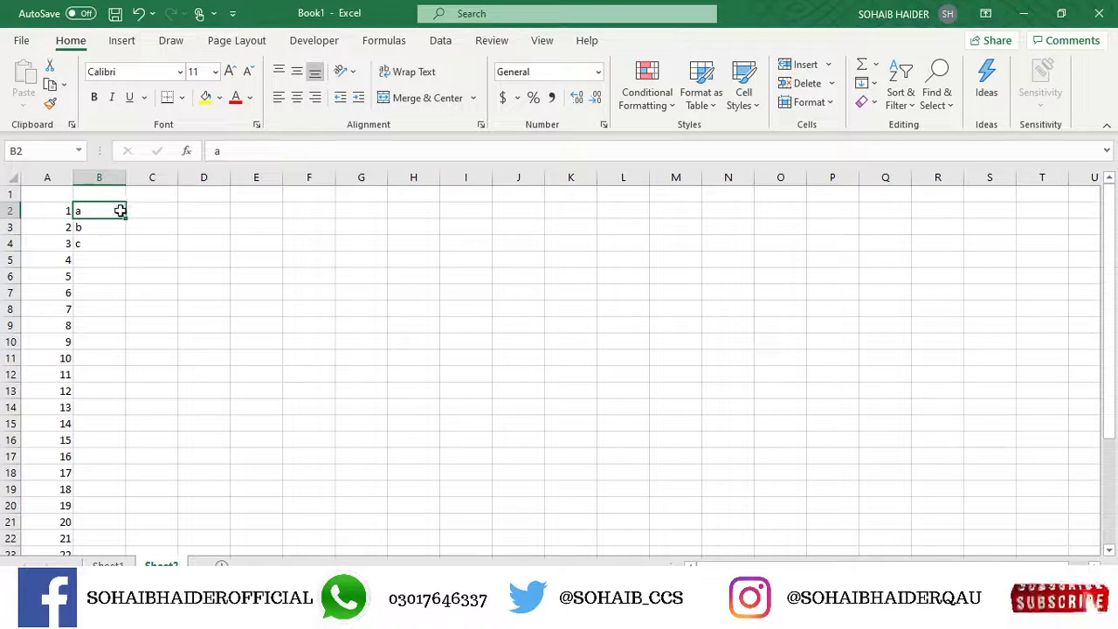
left_click_drag(114, 211, 123, 534)
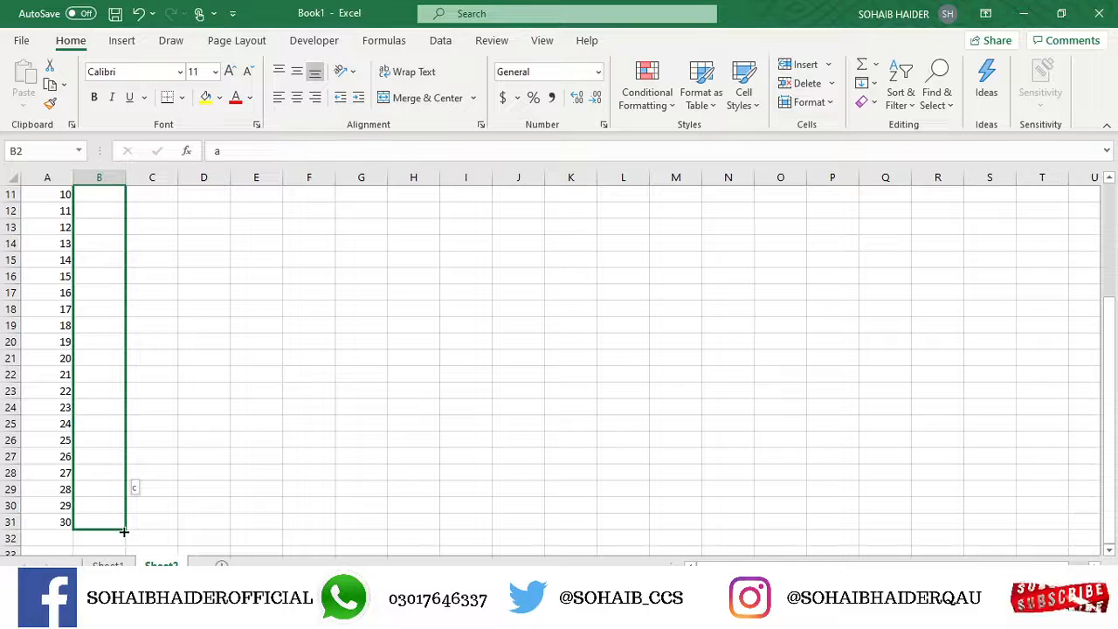
left_click_drag(123, 531, 123, 529)
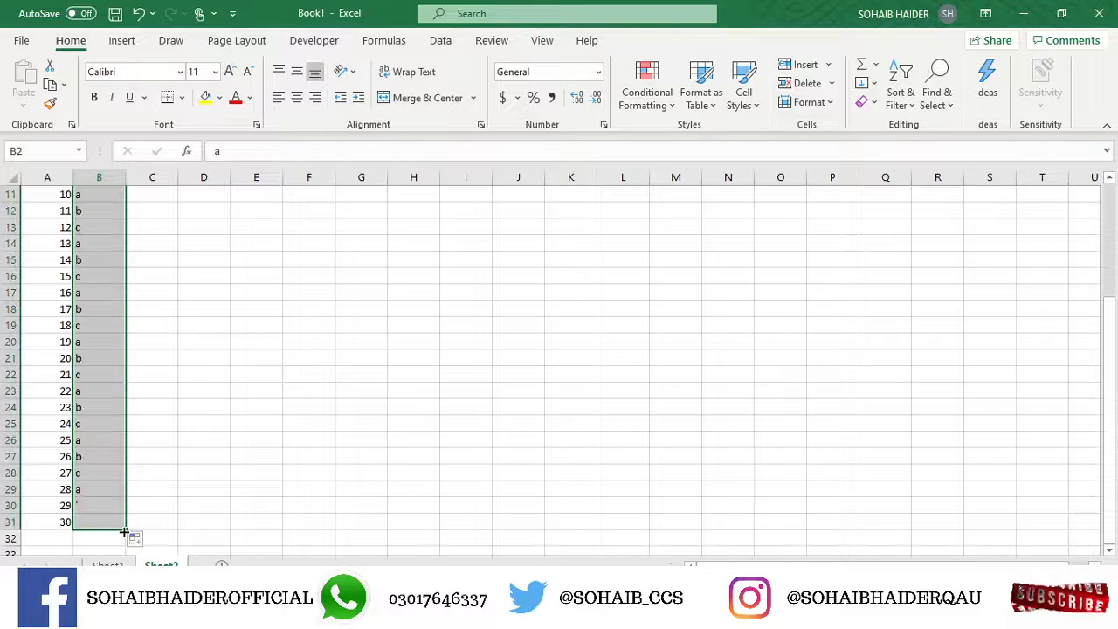
left_click(68, 438)
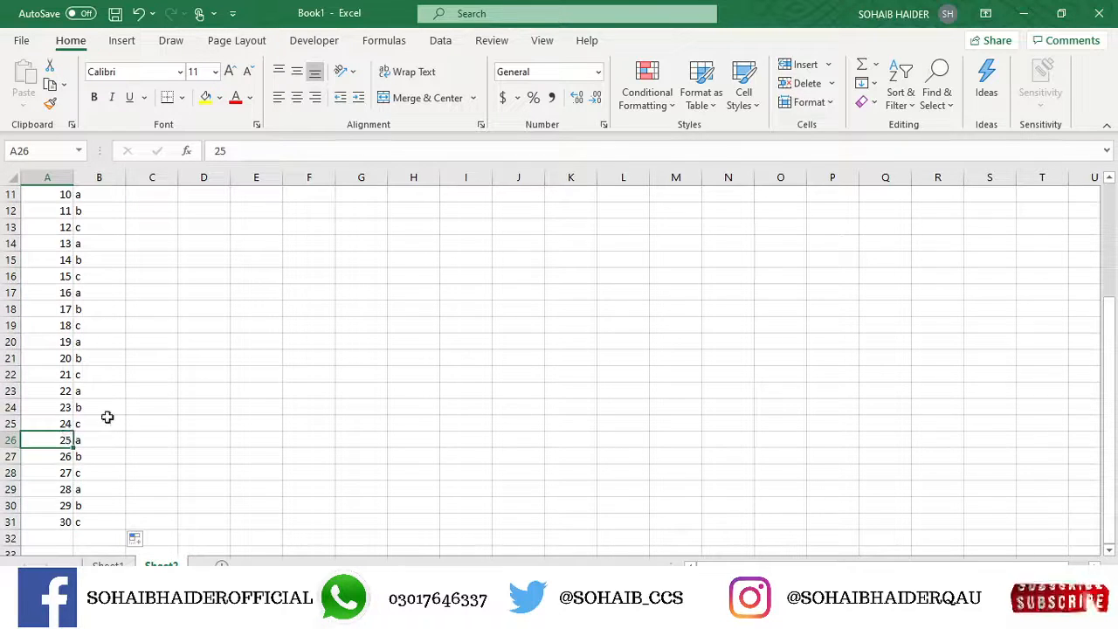
- Go back to the marks table on Sheet1
left_click(107, 423)
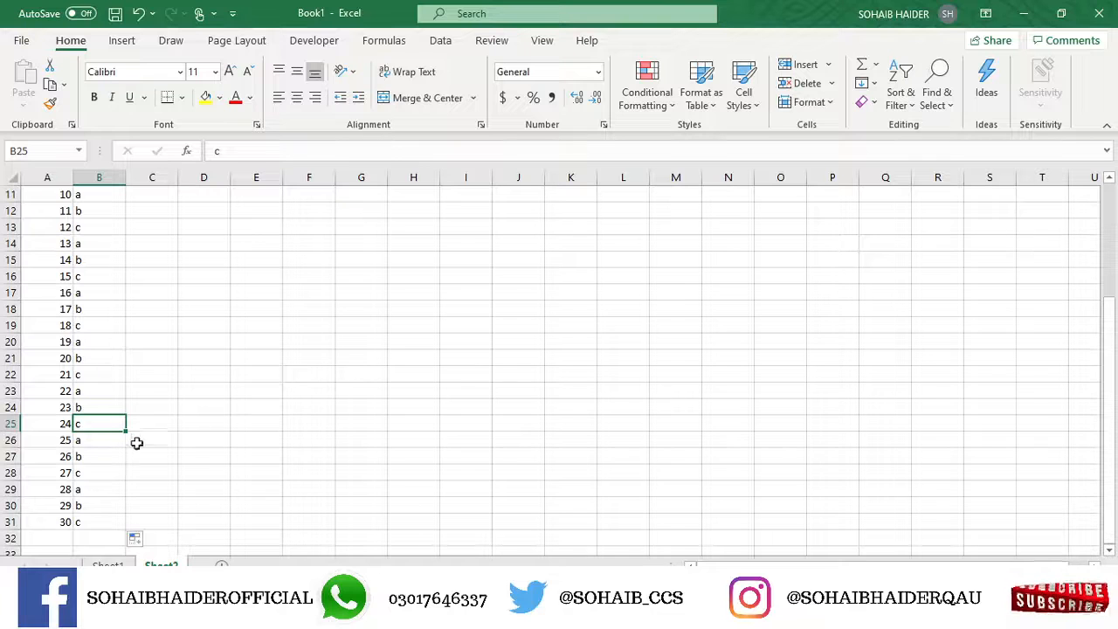
left_click_drag(1108, 402, 1115, 254)
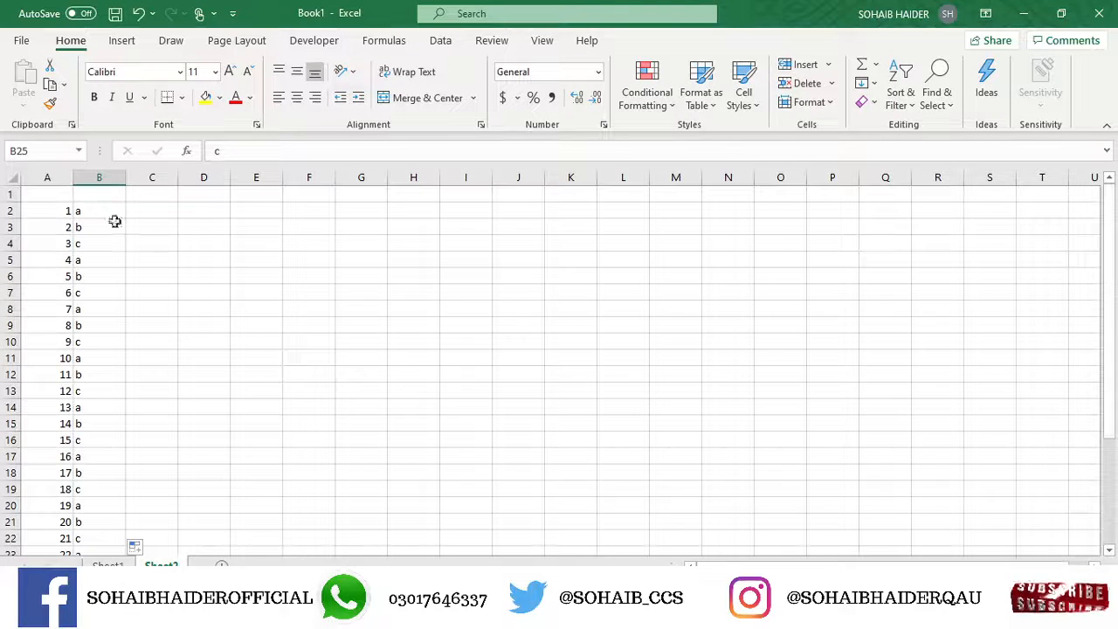
left_click(157, 216)
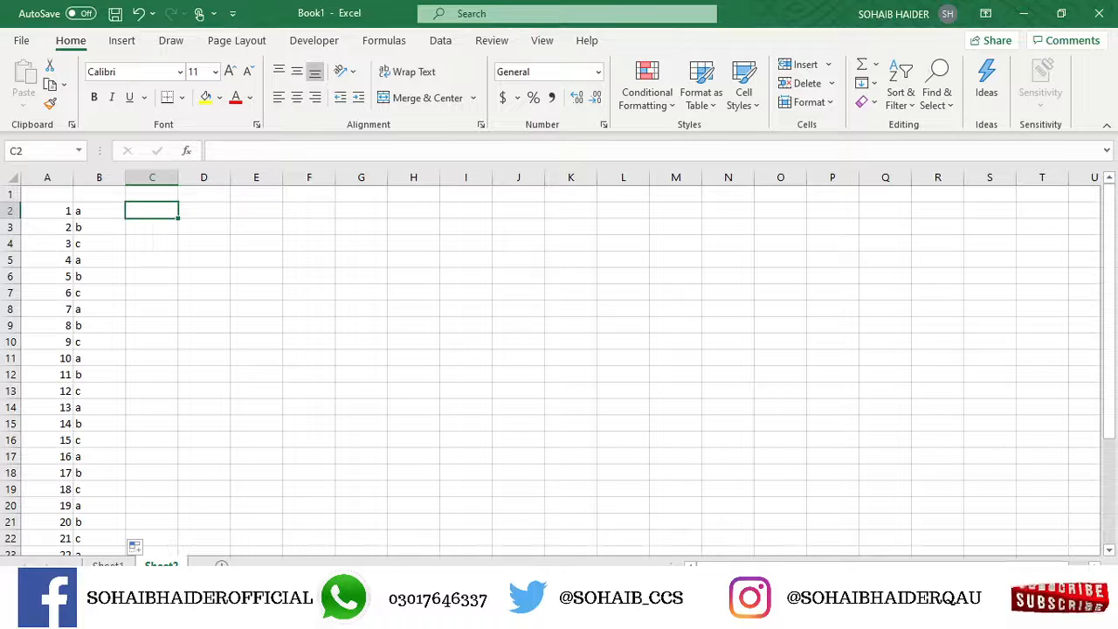
left_click(109, 565)
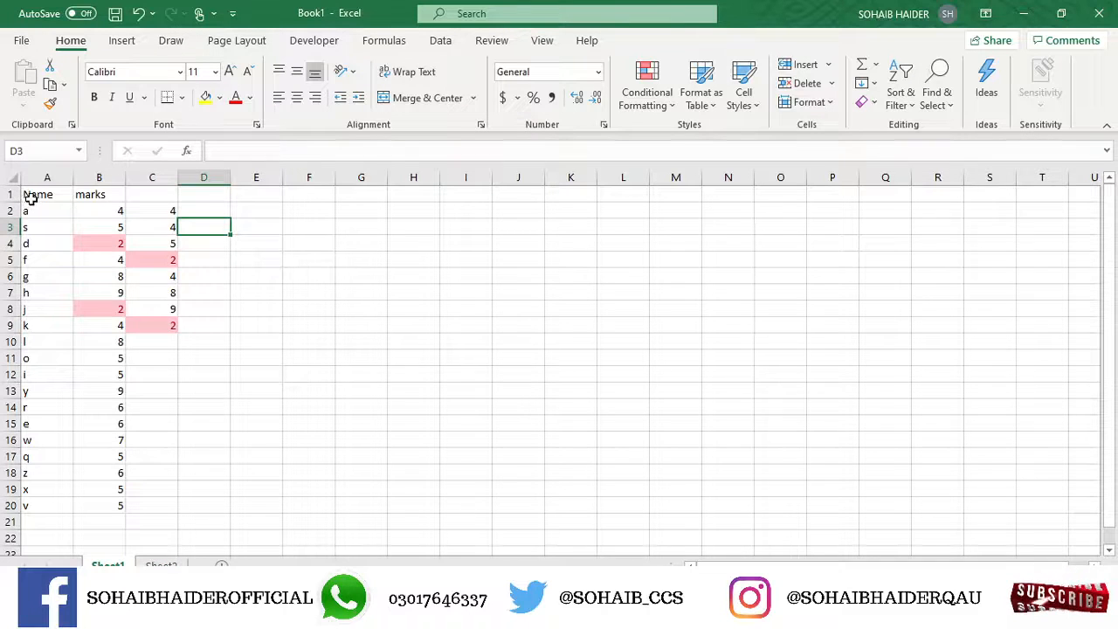
- Clear the copied marks in C2:C10 and undo the deletion
left_click_drag(31, 193, 122, 510)
left_click_drag(169, 215, 170, 339)
key("Delete")
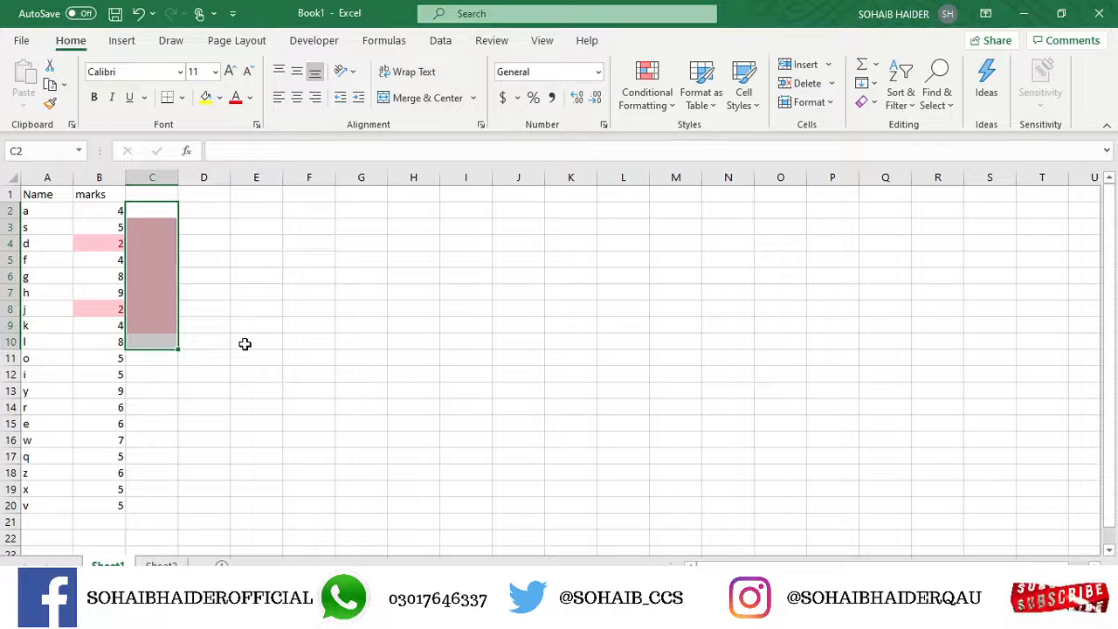
type("4 4 5 2 4 8 9 2")
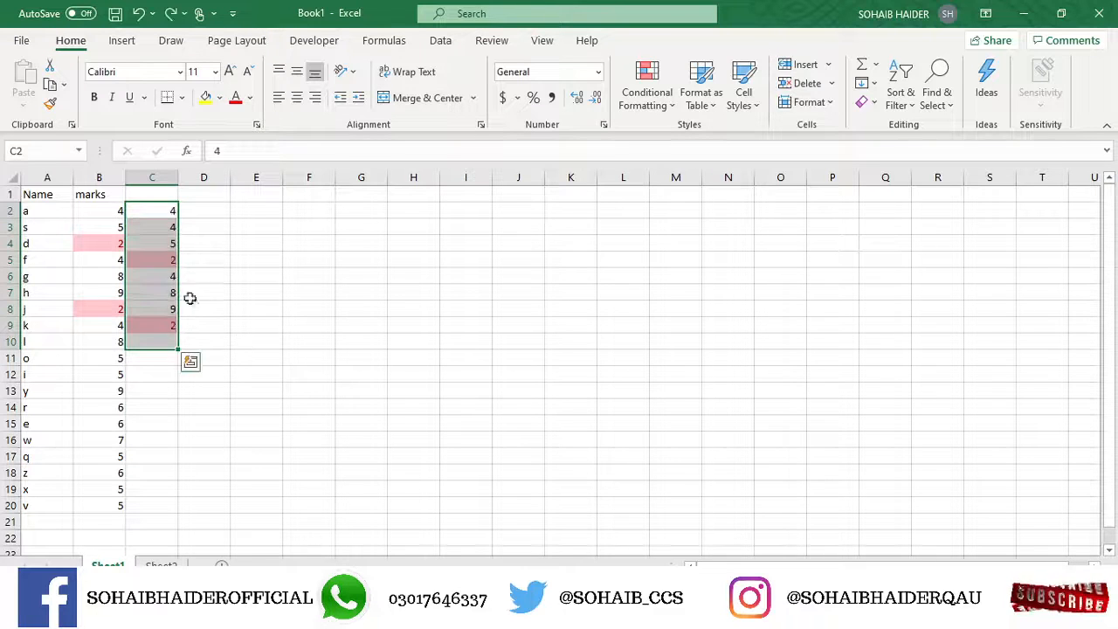
- Replace the two highlighted marks in cells C9 and C5 with 8
left_click(154, 326)
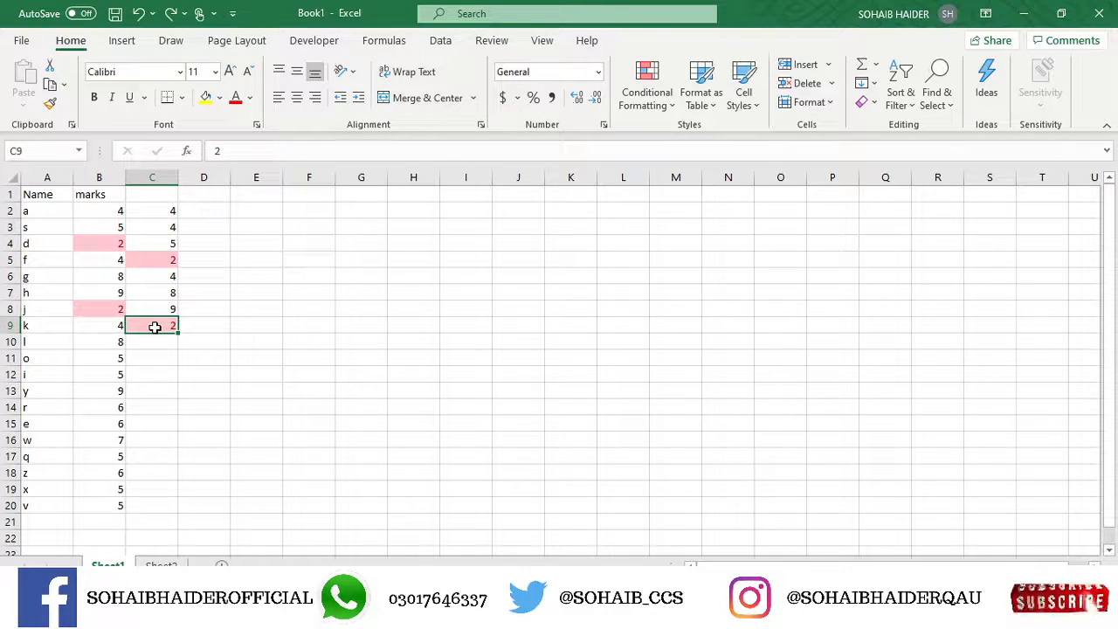
type("8")
left_click(174, 258)
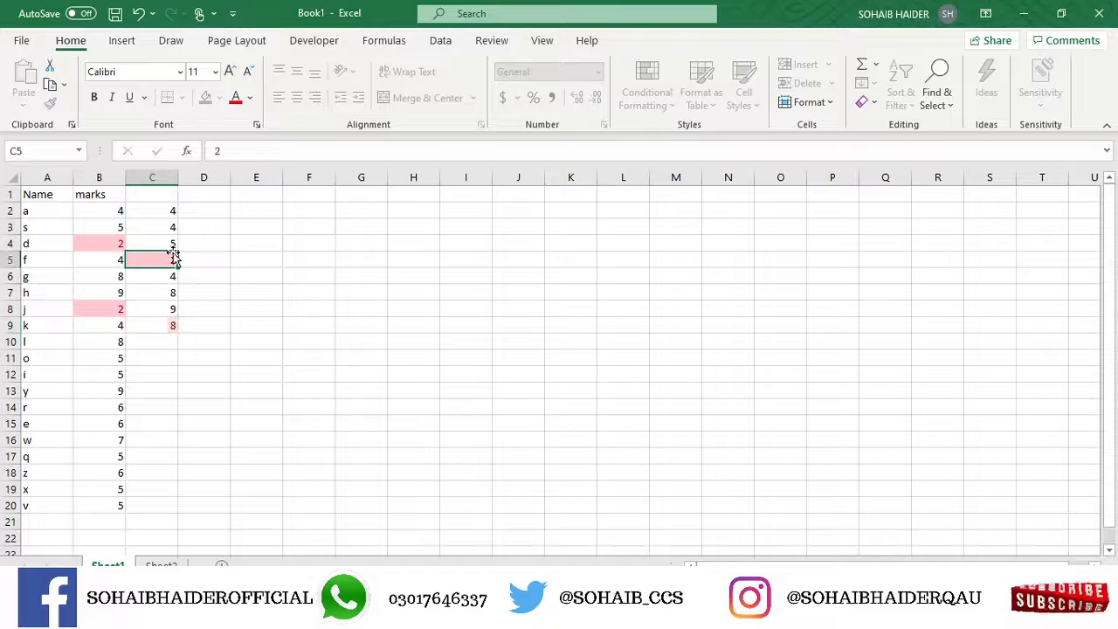
type("8")
- Open a custom sort for the Name and marks table in A1:B20, treating its first row as headers
left_click(44, 190)
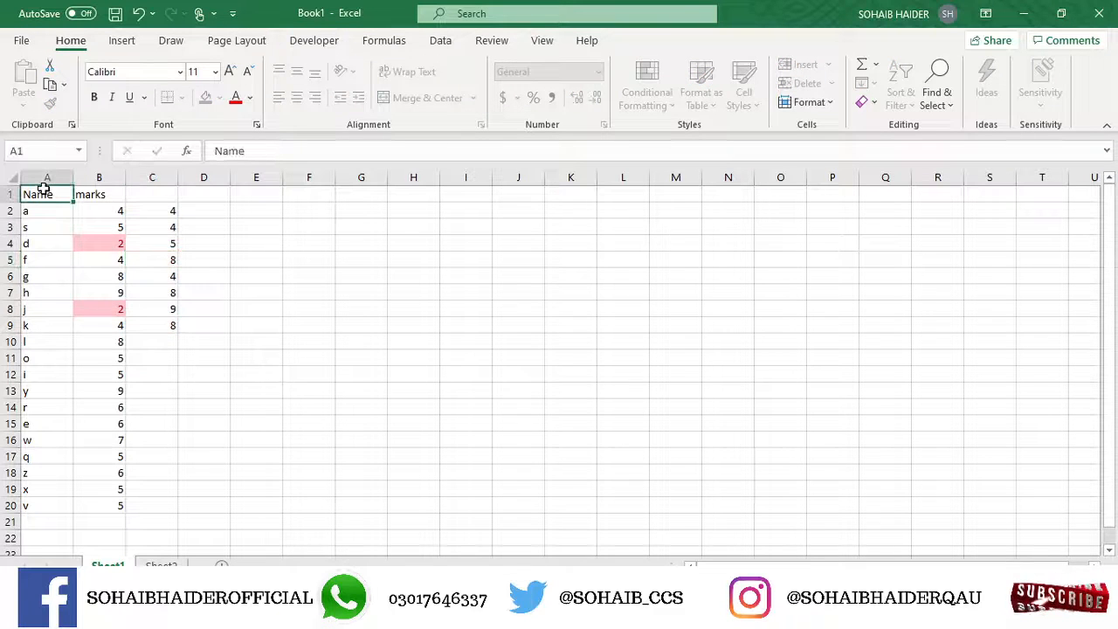
left_click_drag(99, 228, 105, 257)
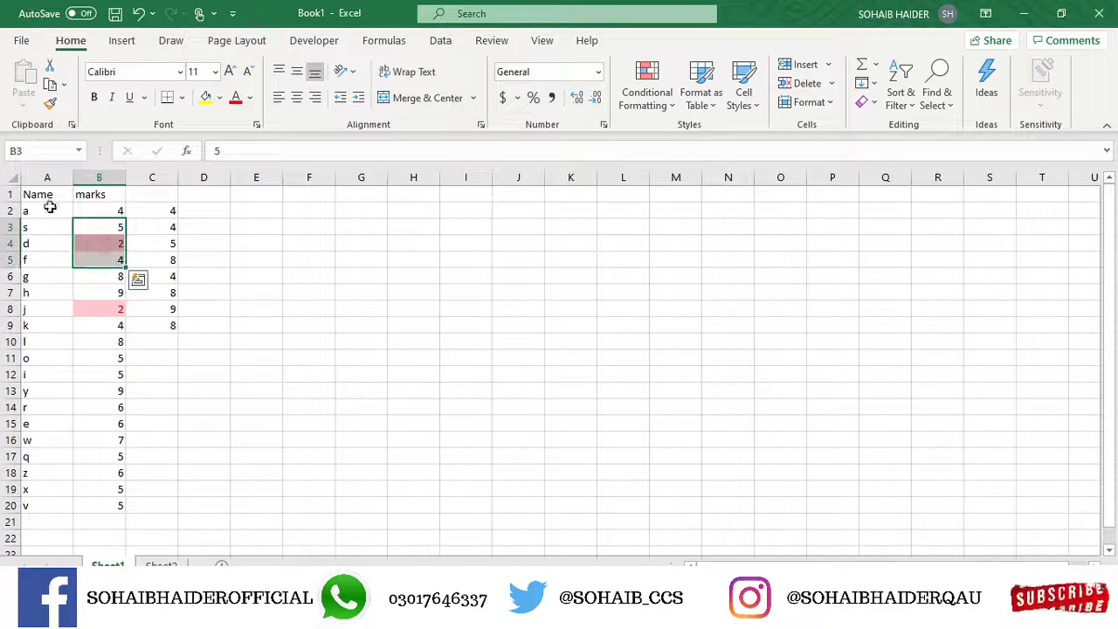
left_click_drag(46, 193, 100, 500)
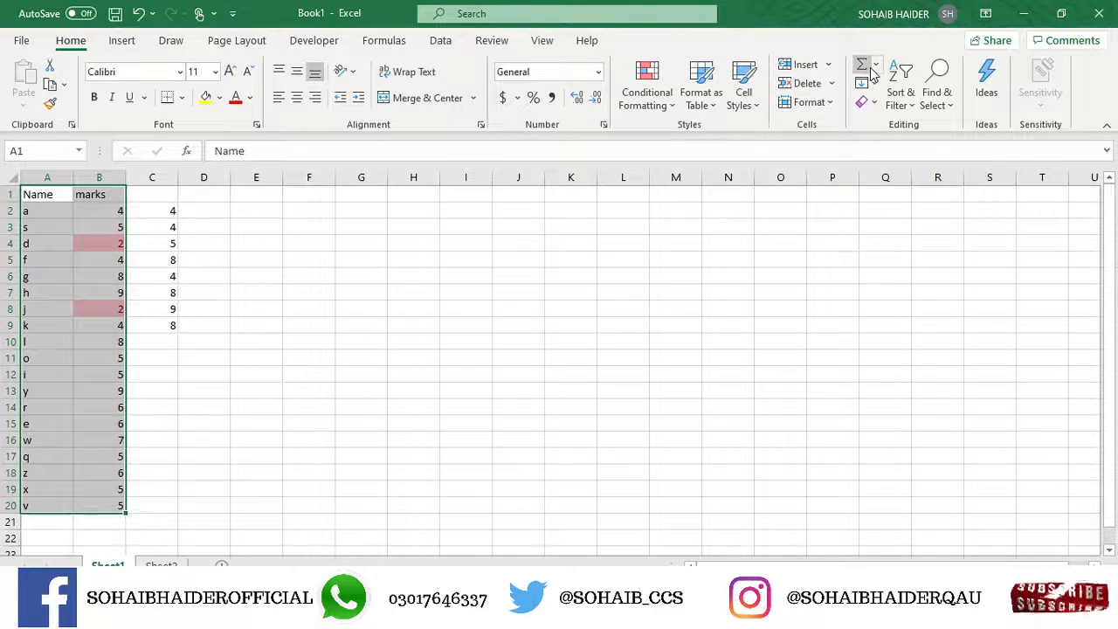
left_click(906, 96)
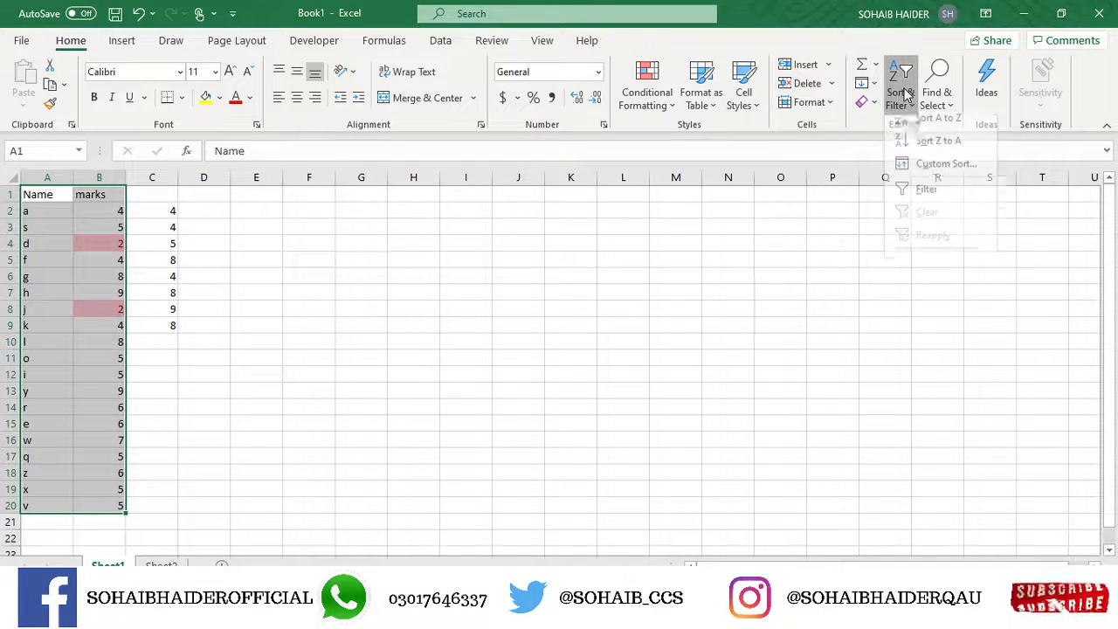
left_click(932, 174)
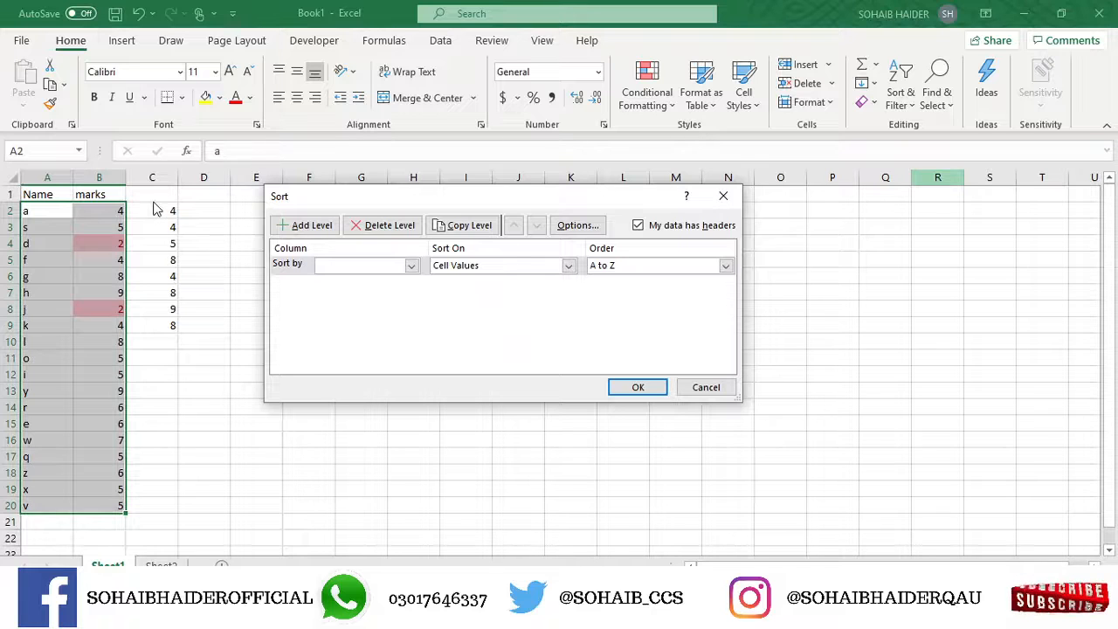
left_click(638, 227)
left_click(638, 227)
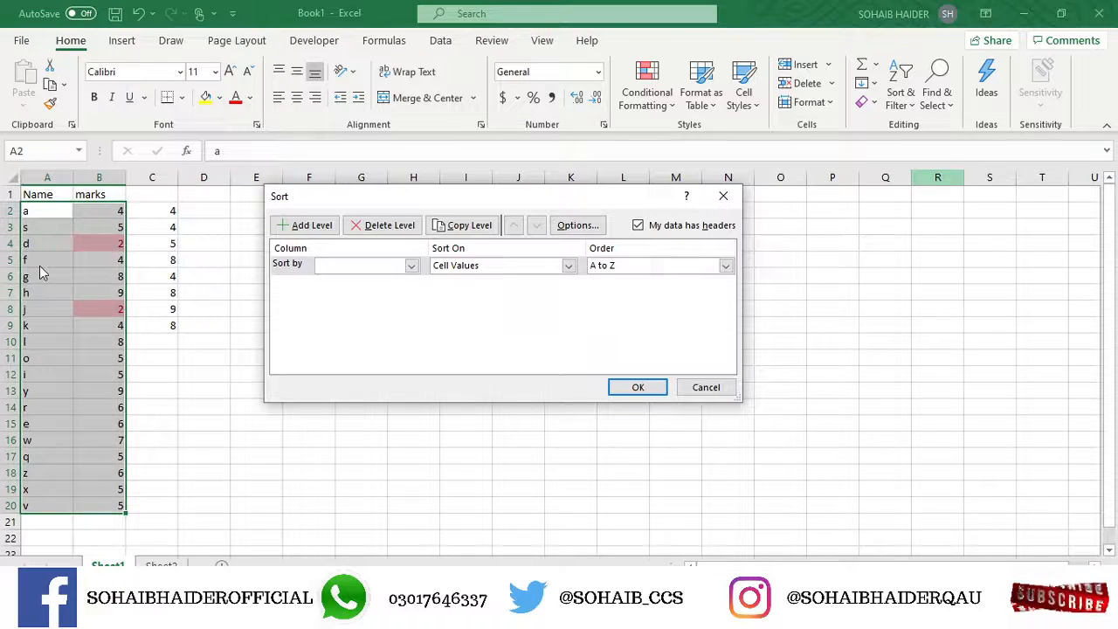
- Sort the table by the marks column on cell values, ordered Largest to Smallest
left_click(412, 266)
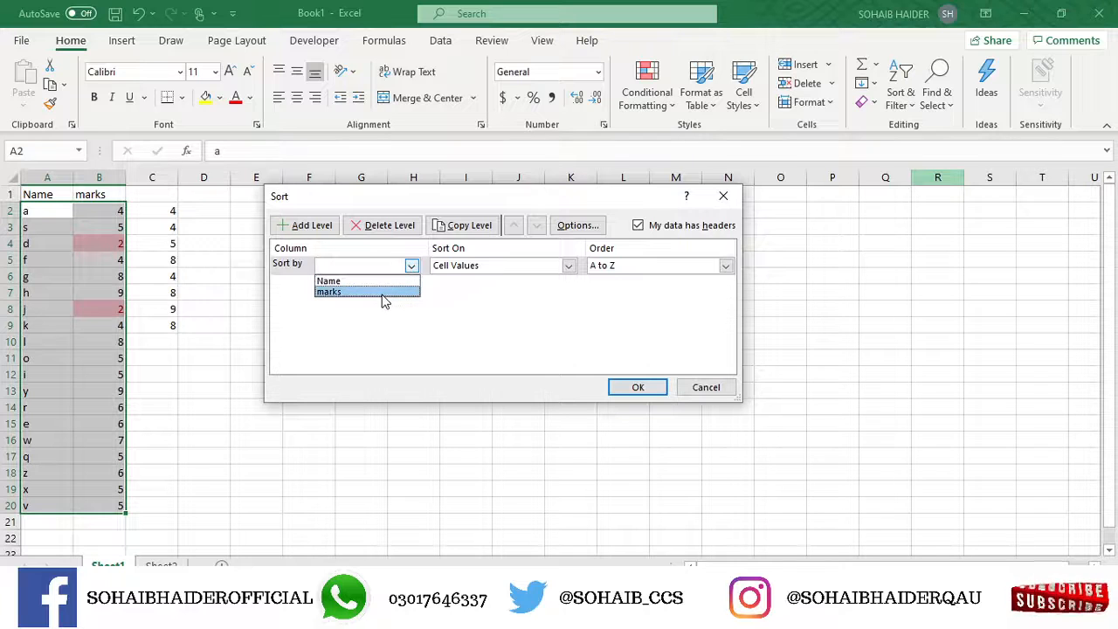
left_click(385, 293)
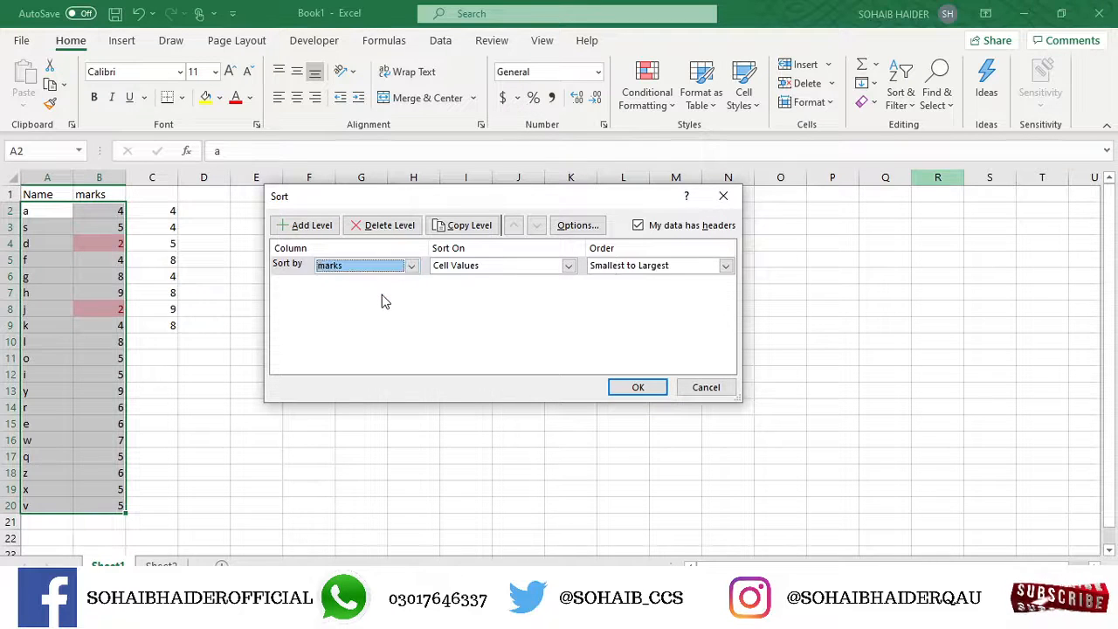
left_click(725, 265)
left_click(691, 291)
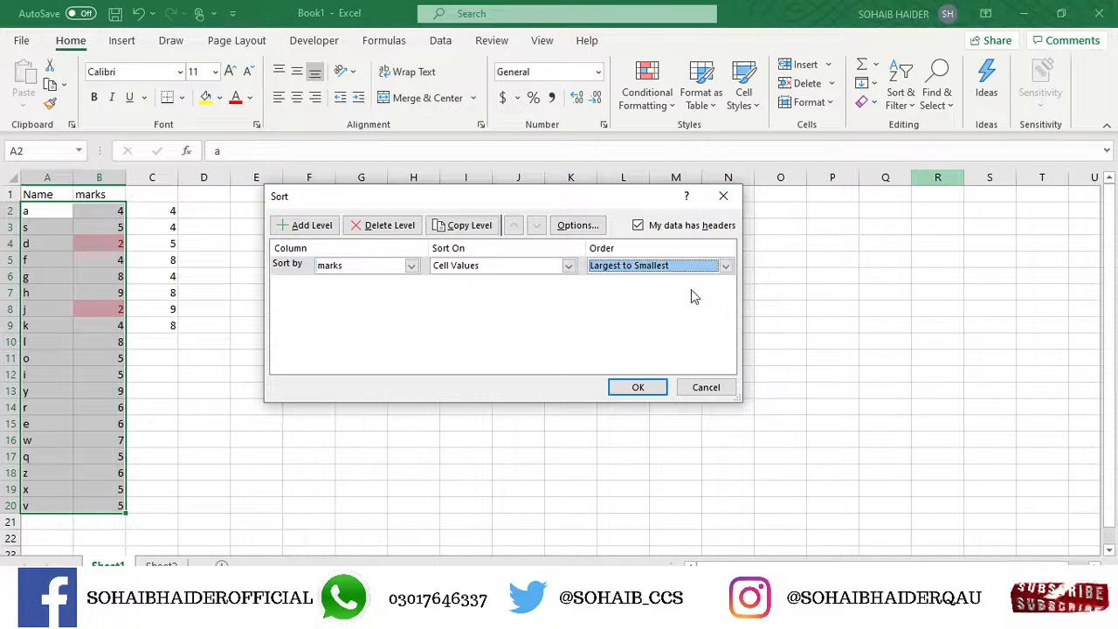
left_click(638, 387)
left_click(219, 325)
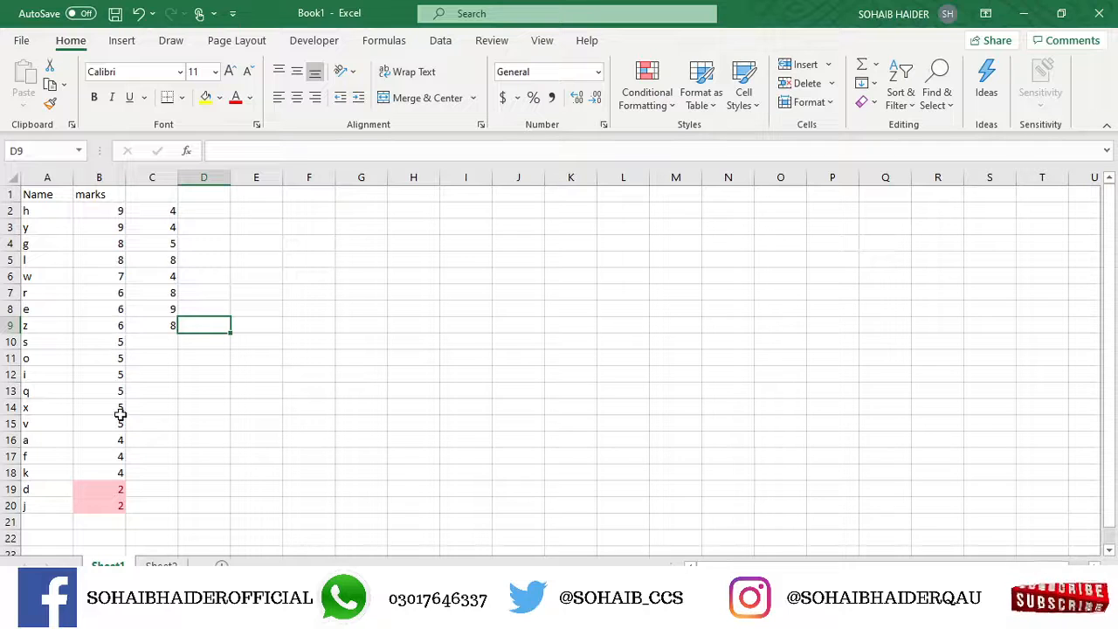
left_click(262, 442)
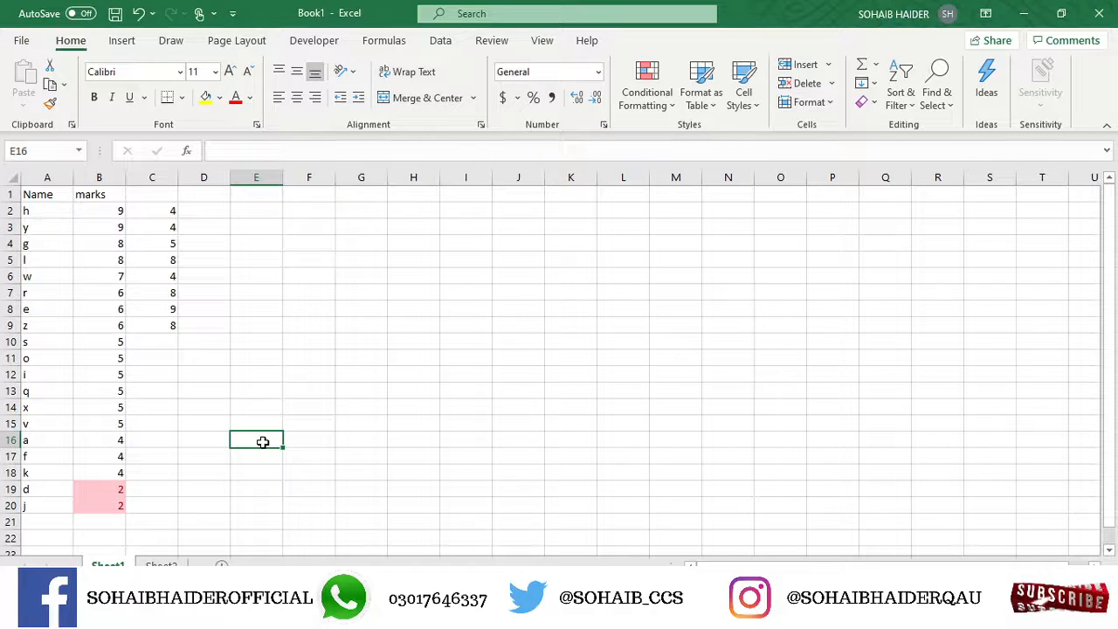
- Open the recent workbook loanrepaymenttemplatev.xlsx and select the Loan Amount value in cell C8
left_click(161, 565)
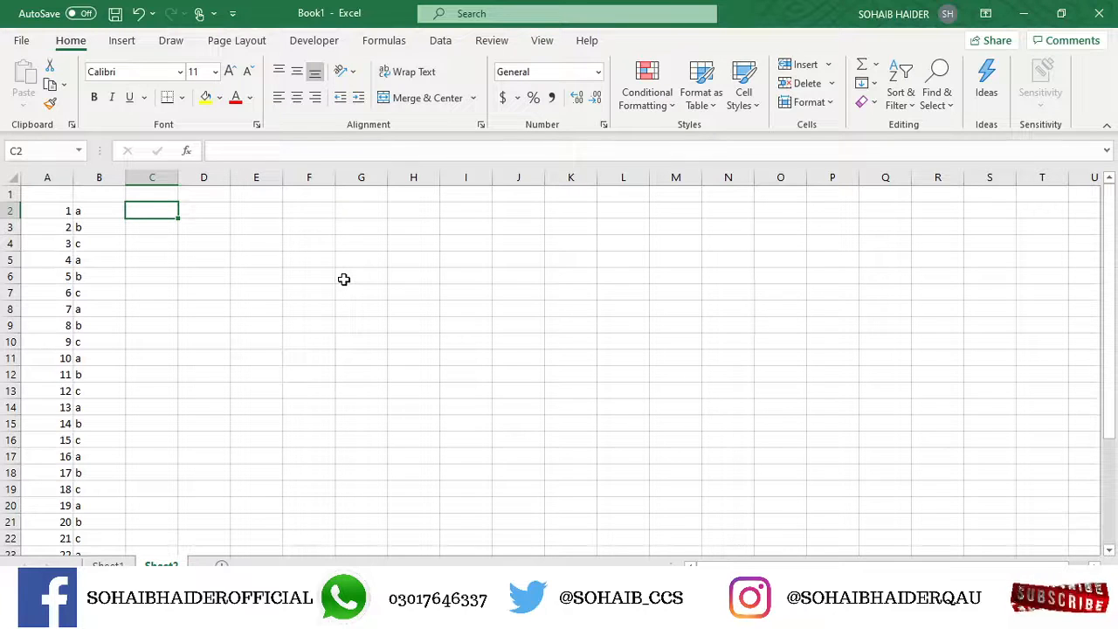
left_click(21, 41)
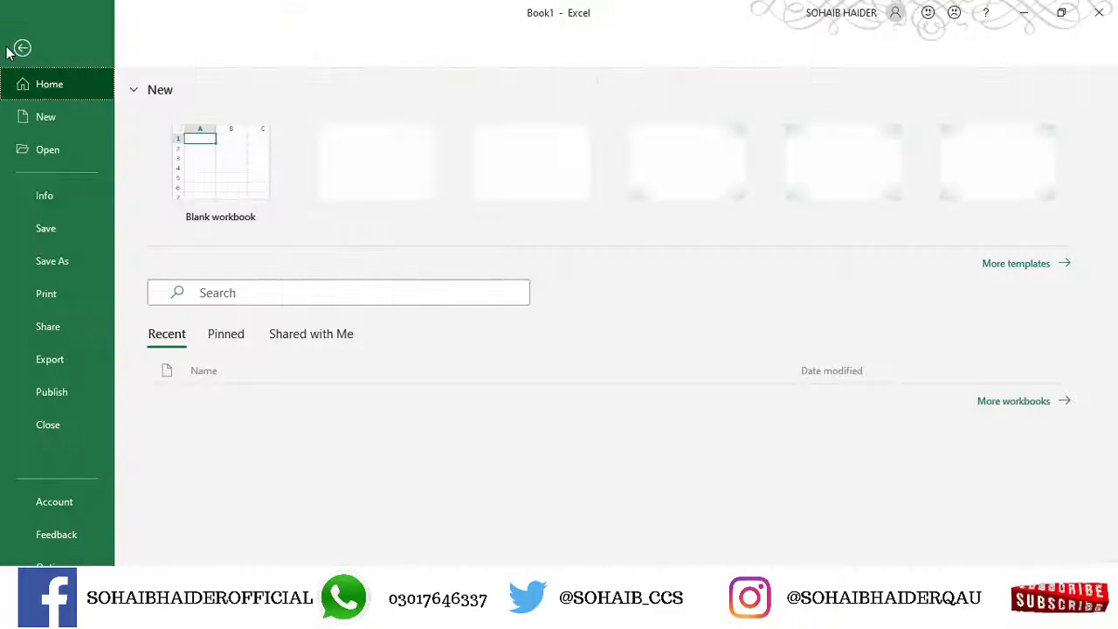
left_click(373, 417)
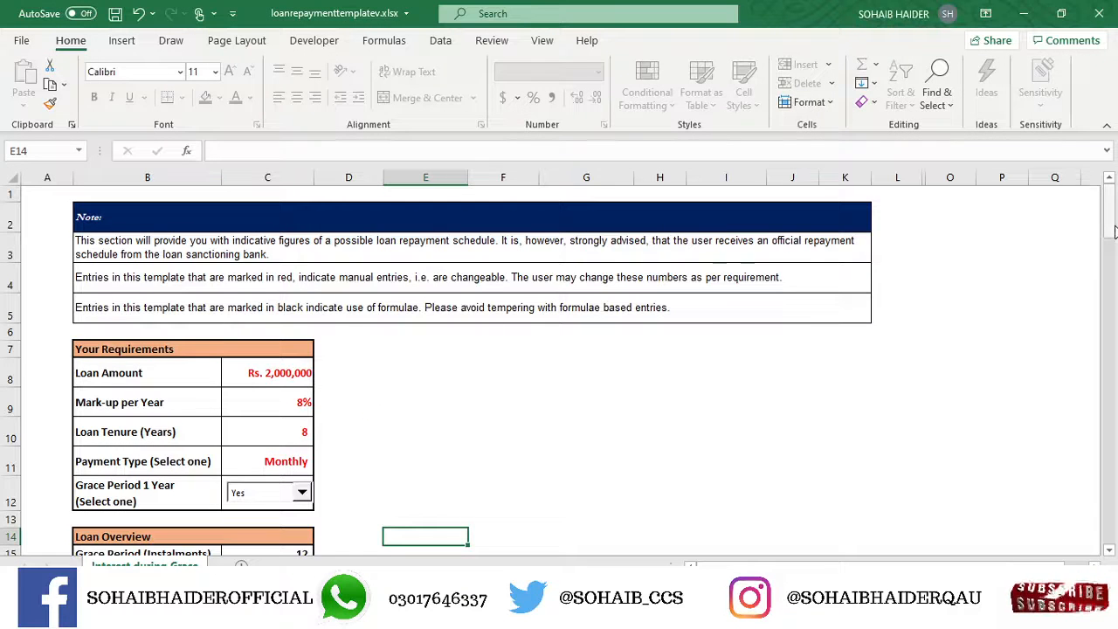
left_click_drag(1112, 229, 1111, 240)
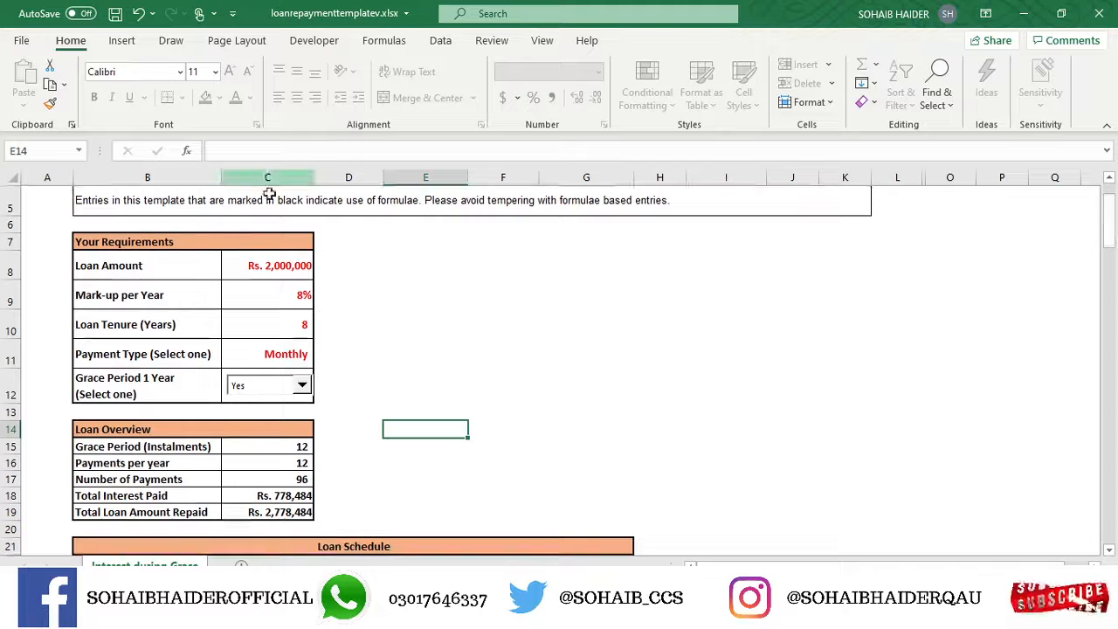
left_click(279, 264)
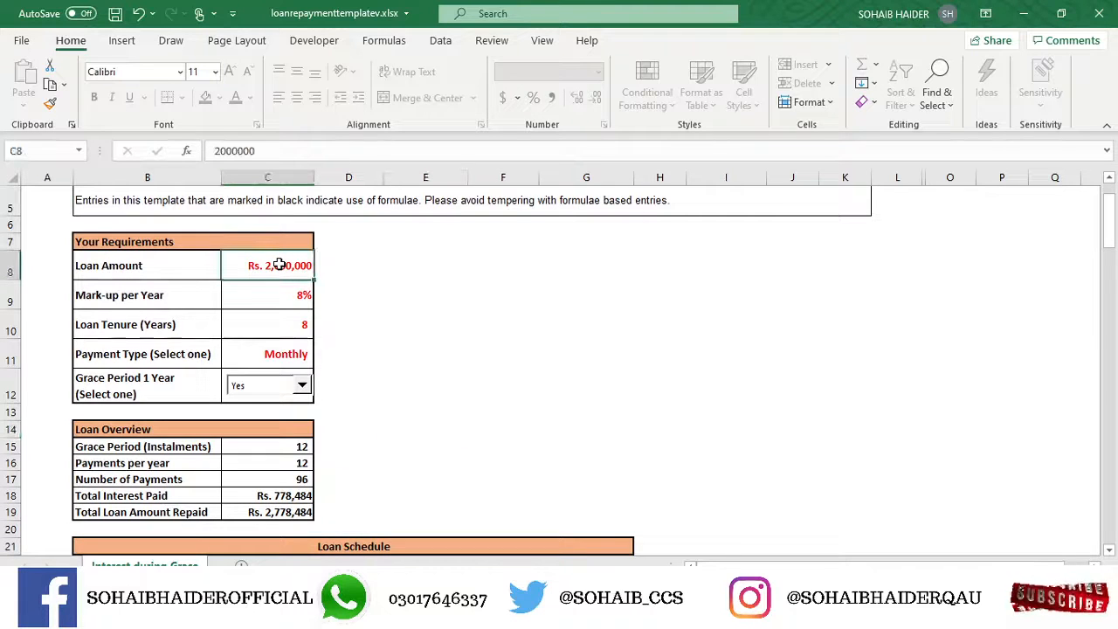